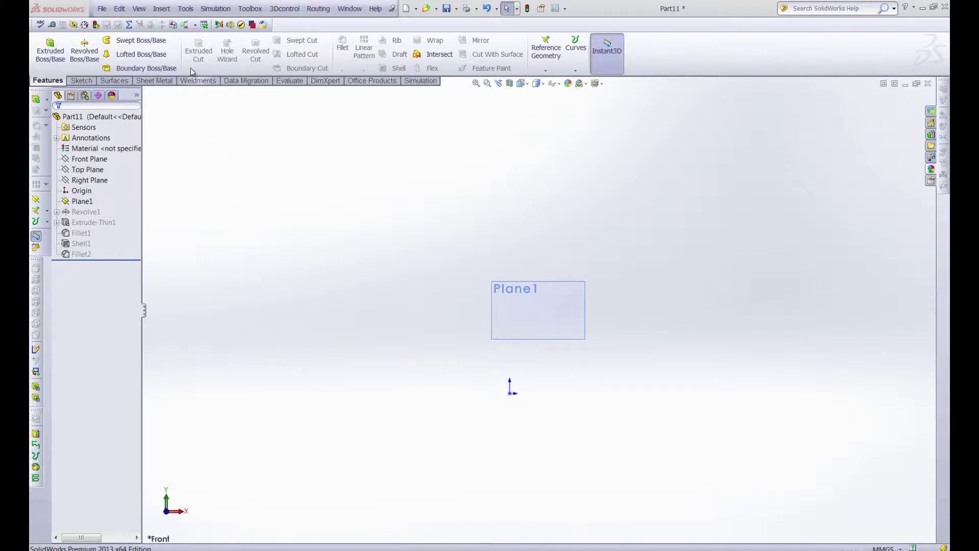
- Enable the Autotrace add-in in the Add-Ins dialog, with it also loading at start-up
click(186, 8)
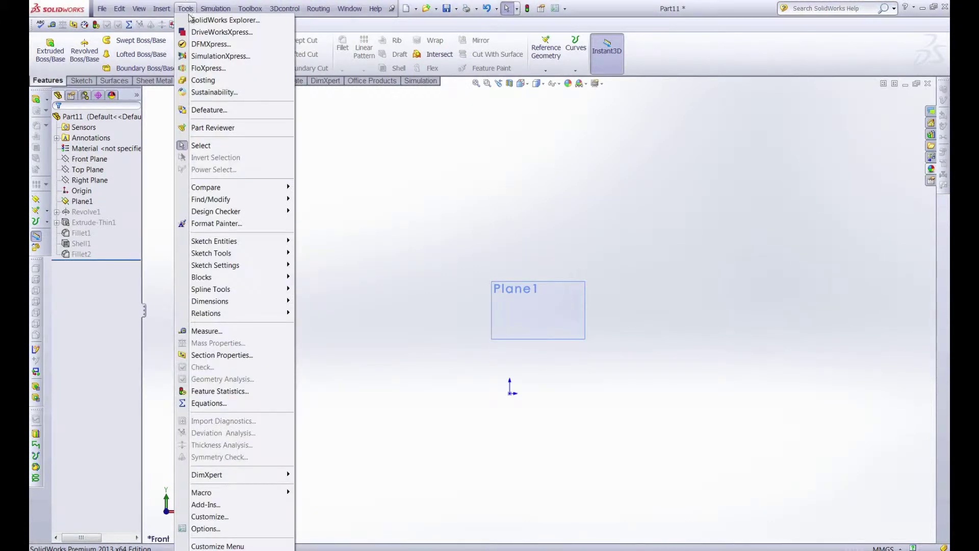
click(213, 505)
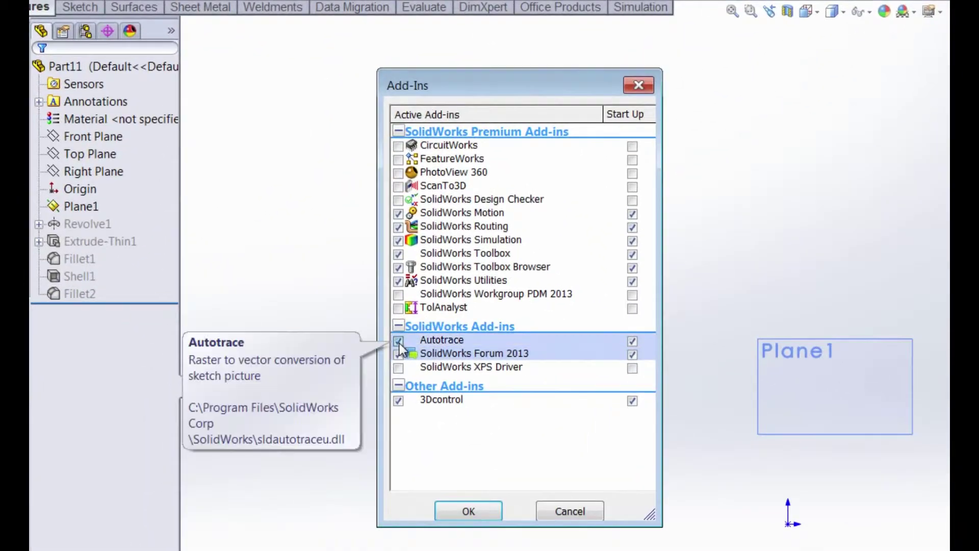
click(274, 284)
click(398, 344)
click(633, 341)
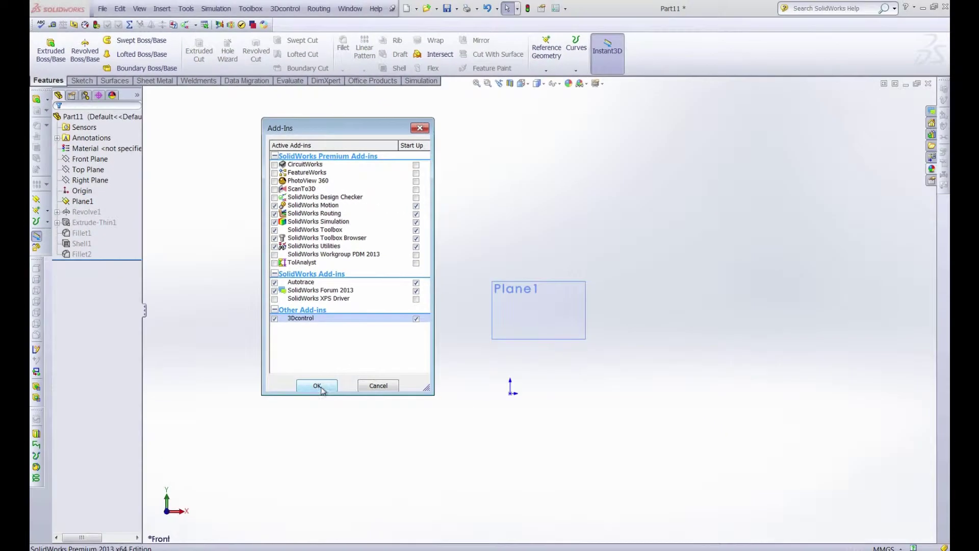
click(468, 511)
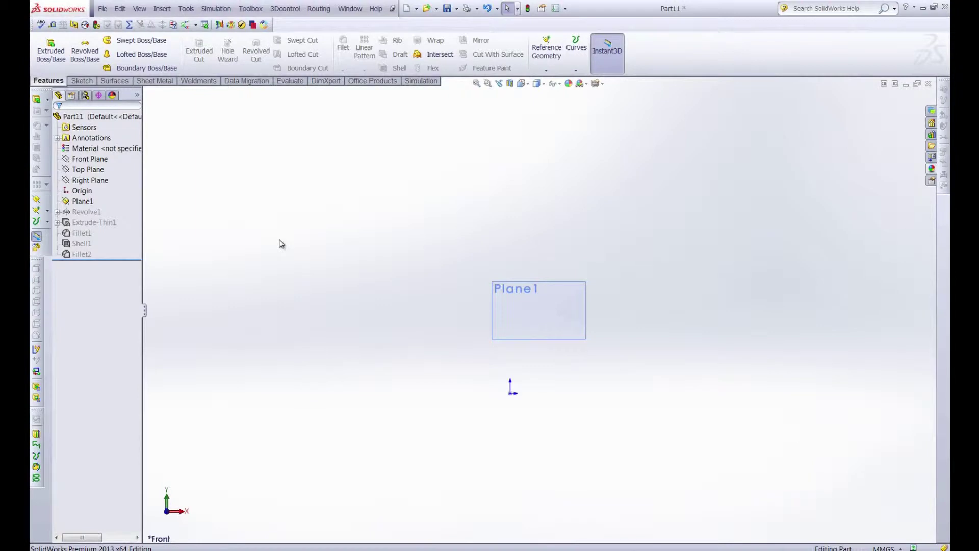
- Start a new sketch on the Front Plane
click(83, 81)
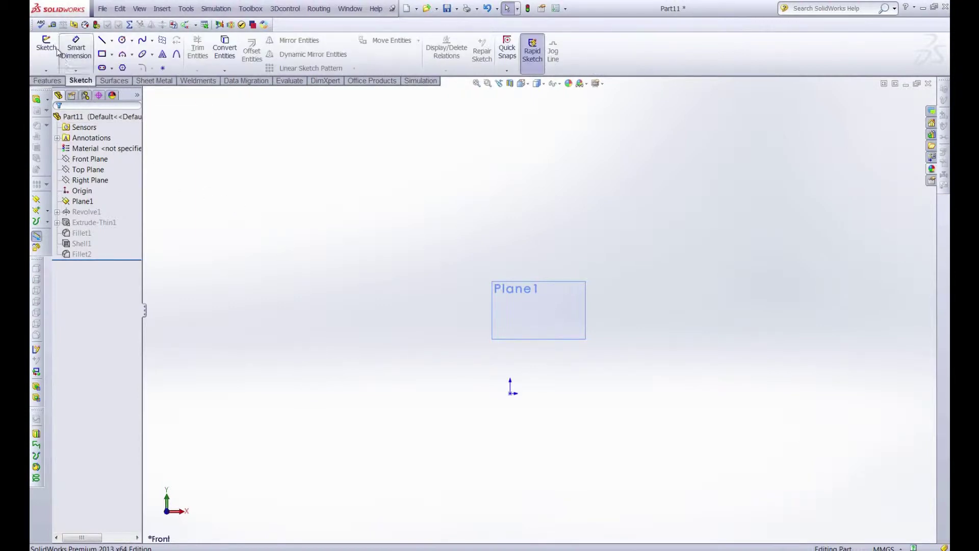
click(56, 50)
click(146, 94)
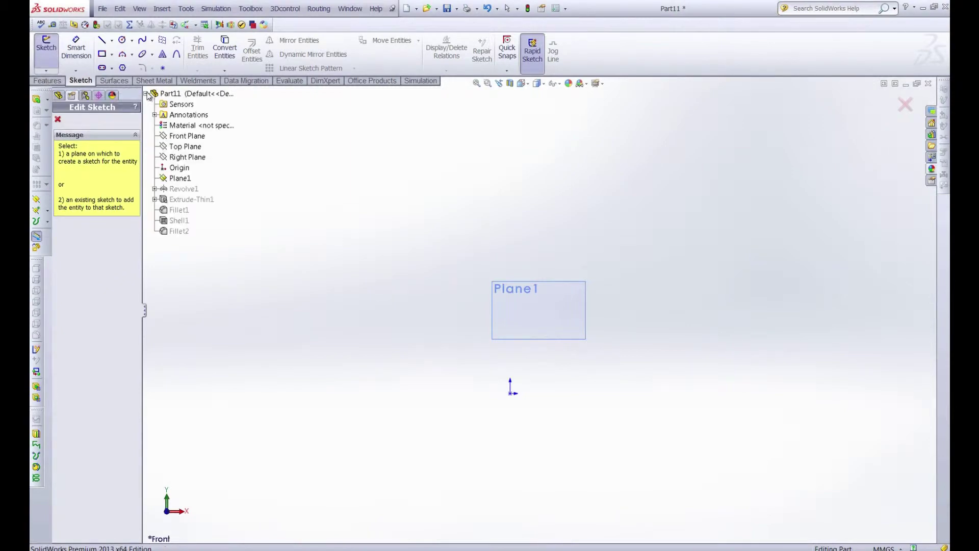
click(171, 137)
- Insert the Texas JPEG into the sketch as a sketch picture
click(186, 9)
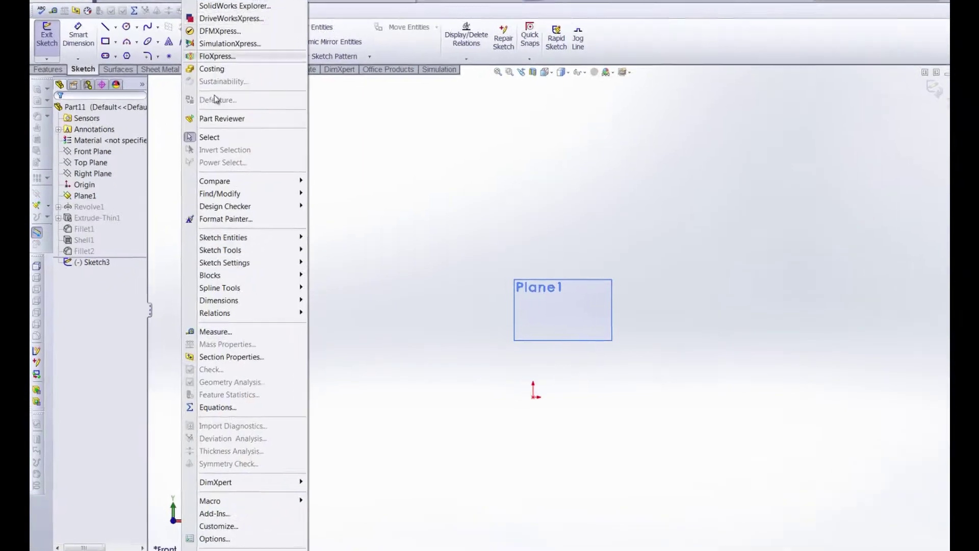
mouse_move(224, 250)
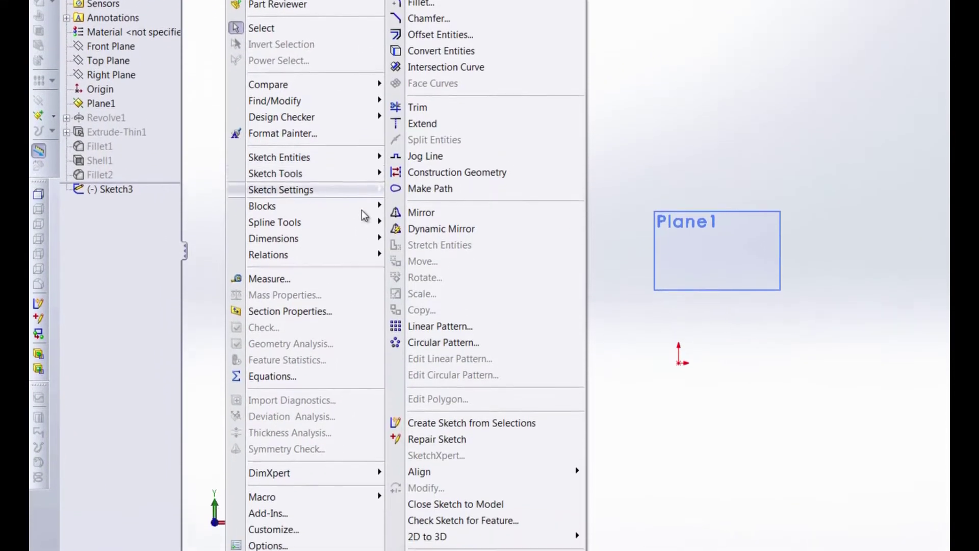
click(440, 522)
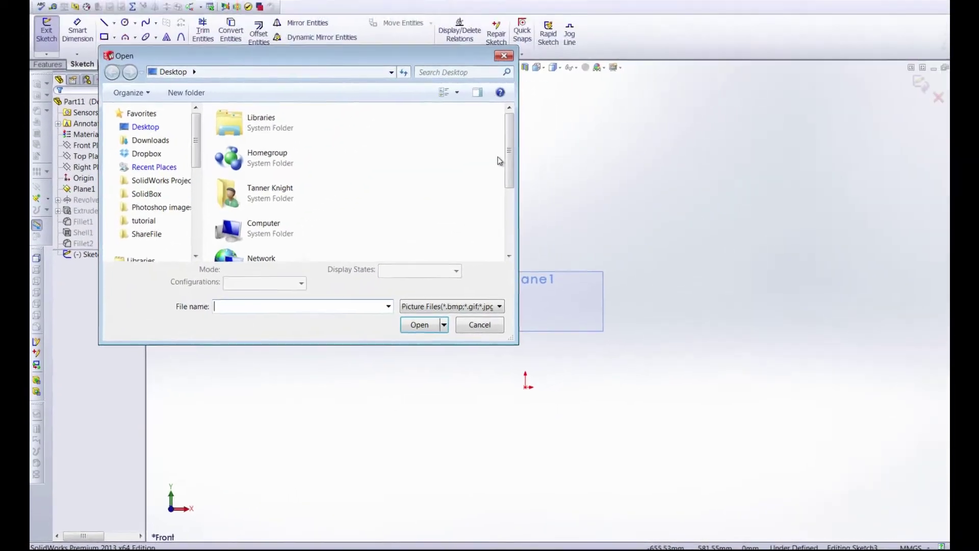
scroll(377, 148, down, 3)
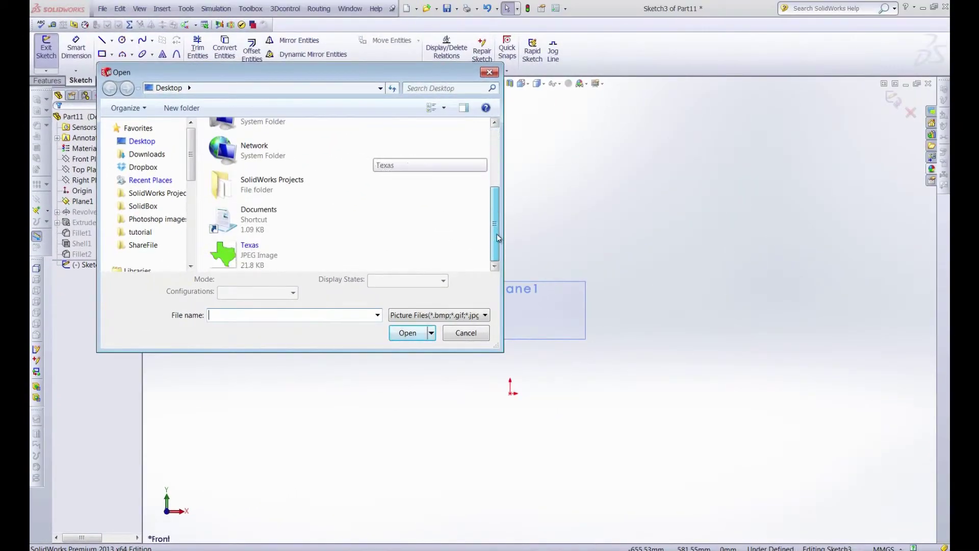
double_click(227, 254)
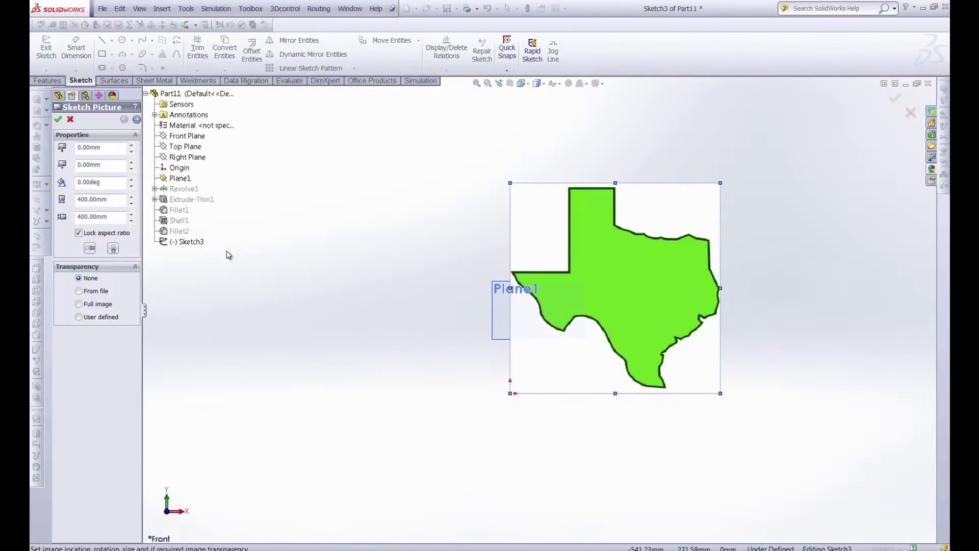
scroll(449, 263, down, 2)
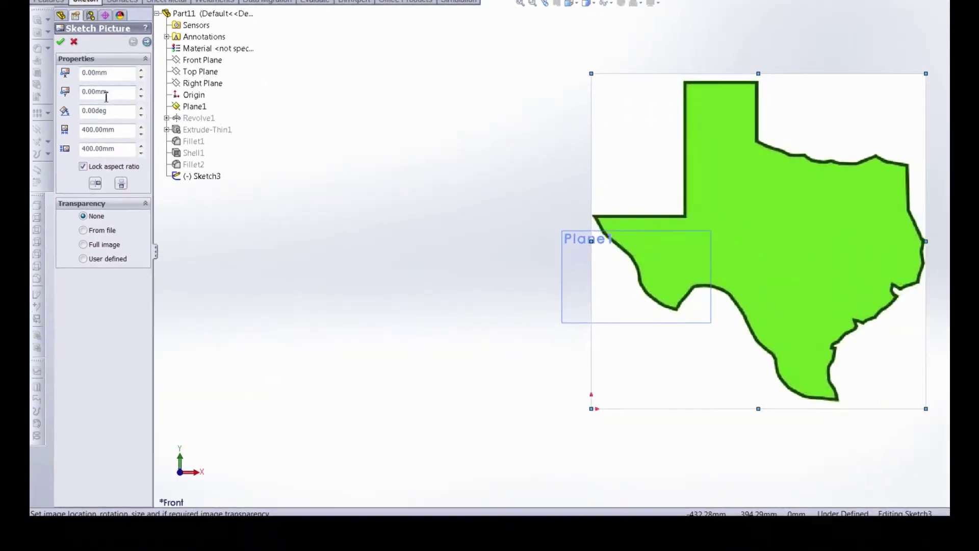
click(142, 108)
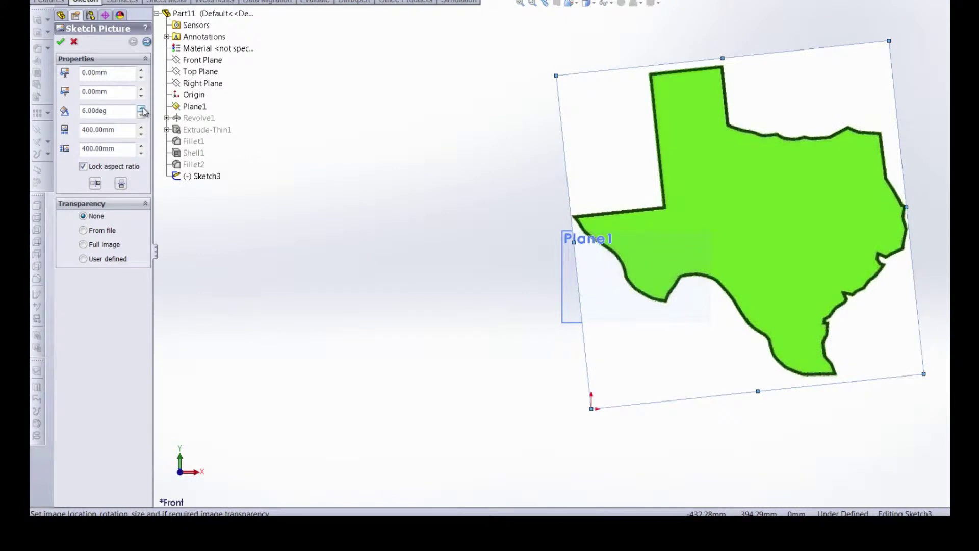
click(142, 115)
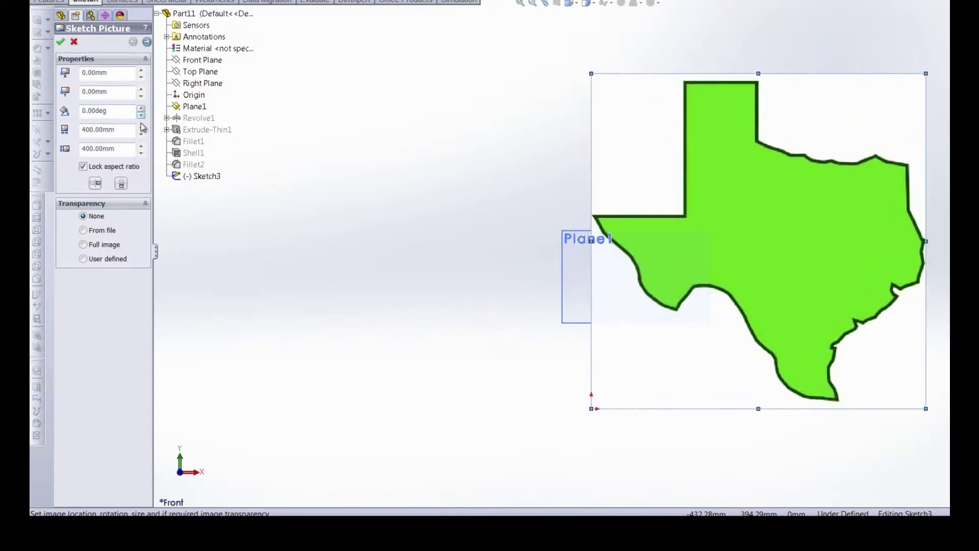
click(141, 126)
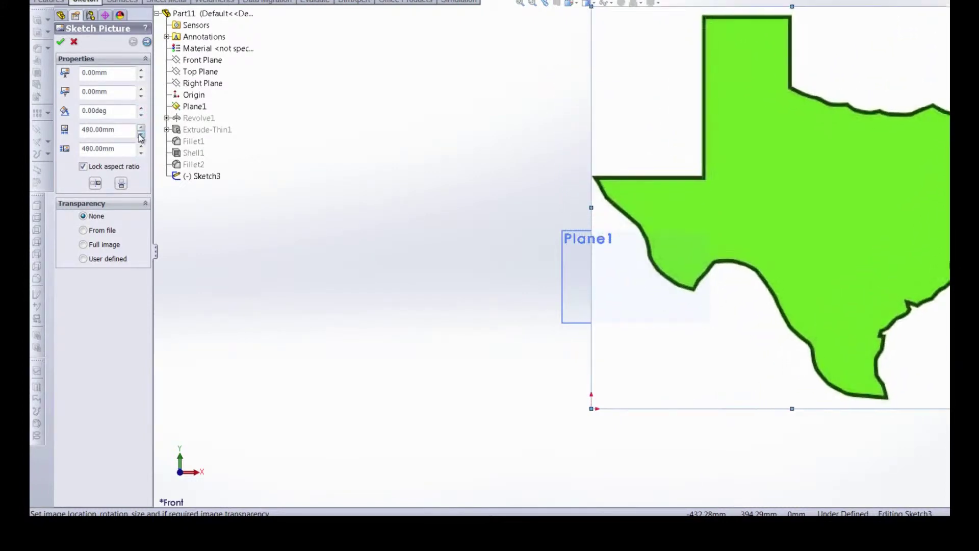
click(141, 137)
click(83, 166)
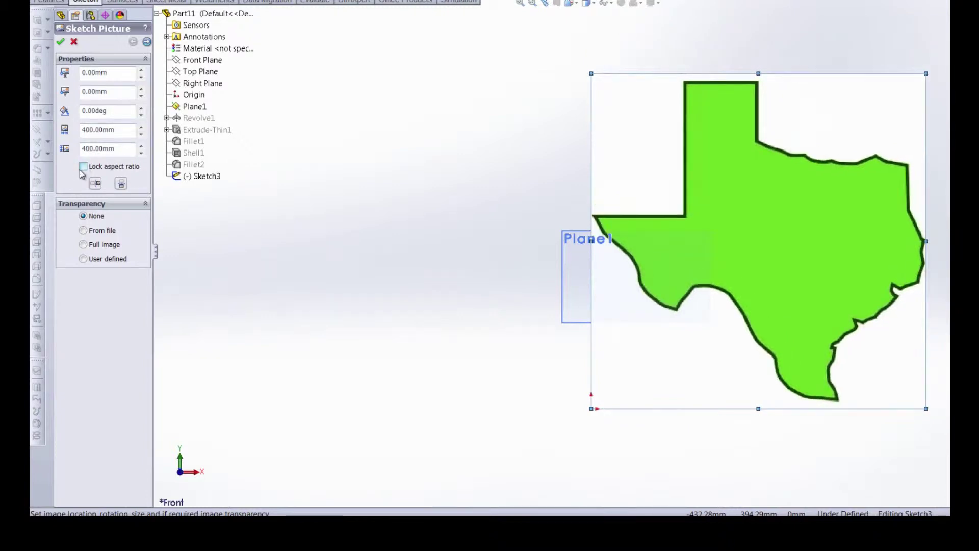
click(142, 127)
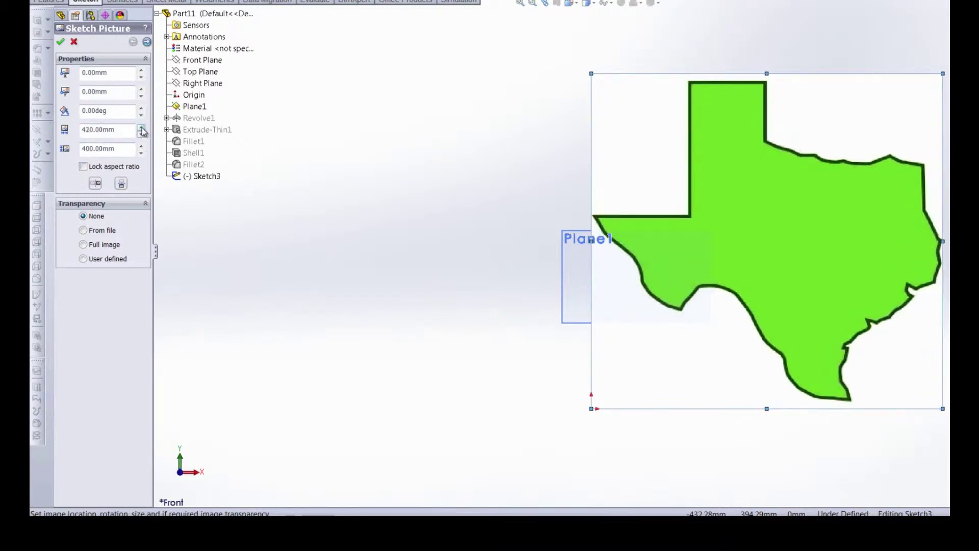
click(141, 127)
click(142, 136)
click(142, 136)
click(83, 166)
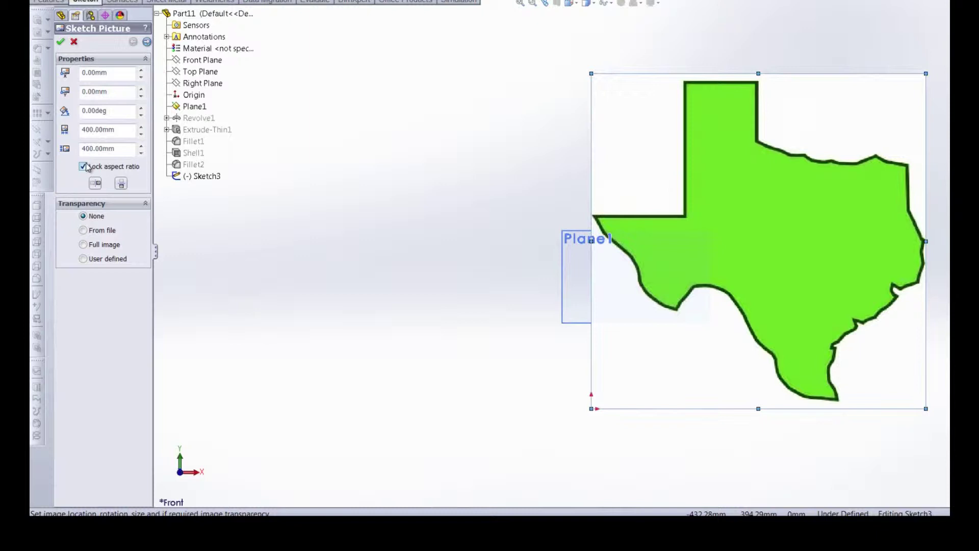
click(96, 183)
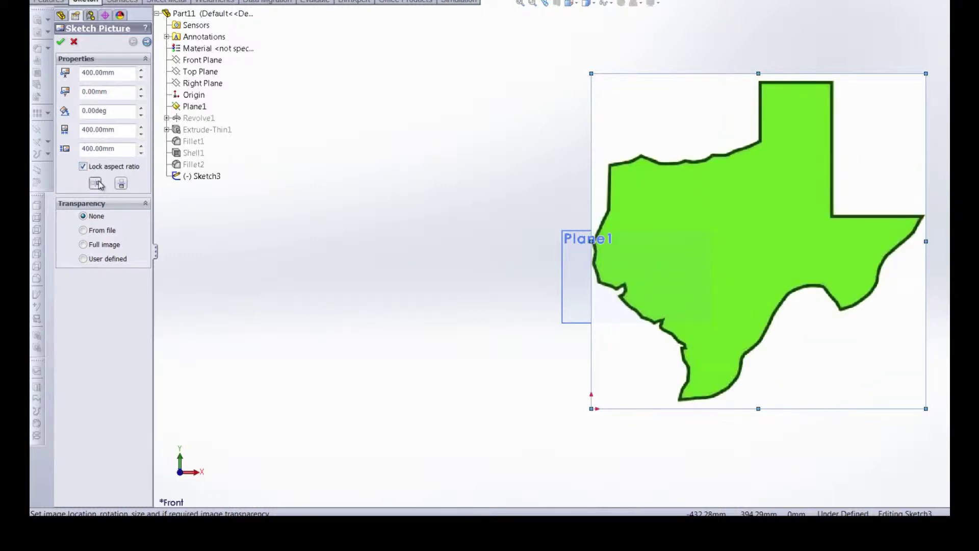
click(123, 185)
click(122, 185)
click(97, 183)
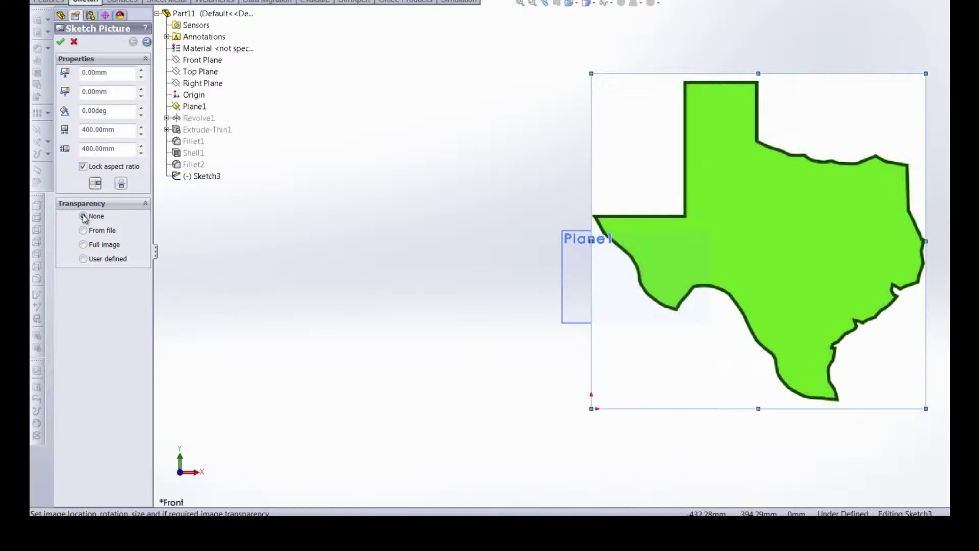
- Make the Texas picture's transparency user defined, about 0.76 over the whole image
click(84, 231)
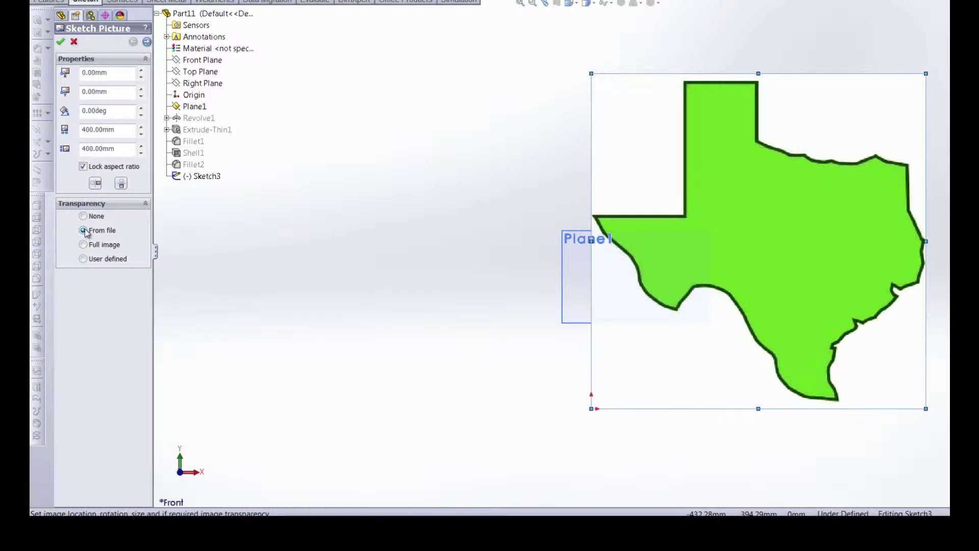
click(83, 245)
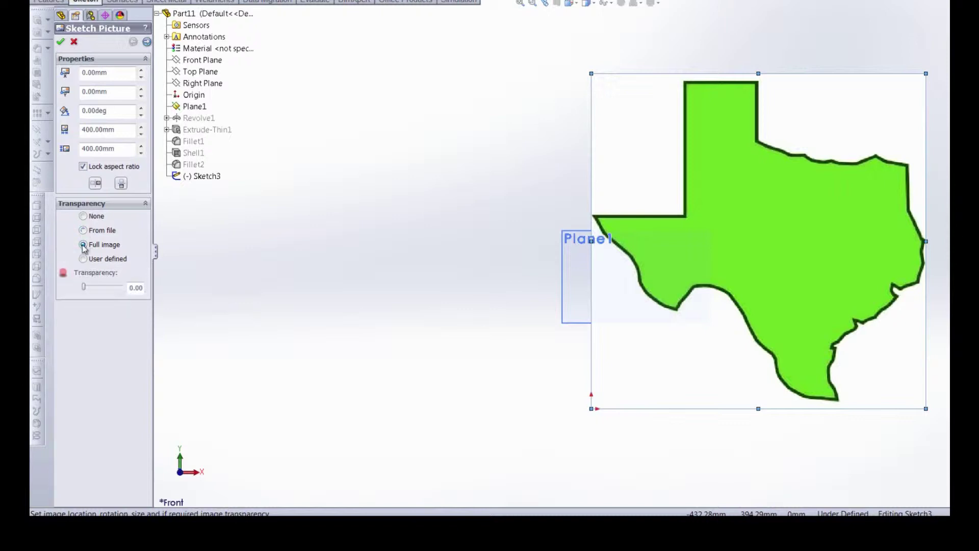
mouse_move(84, 287)
mouse_down()
mouse_move(110, 290)
mouse_move(67, 286)
mouse_up()
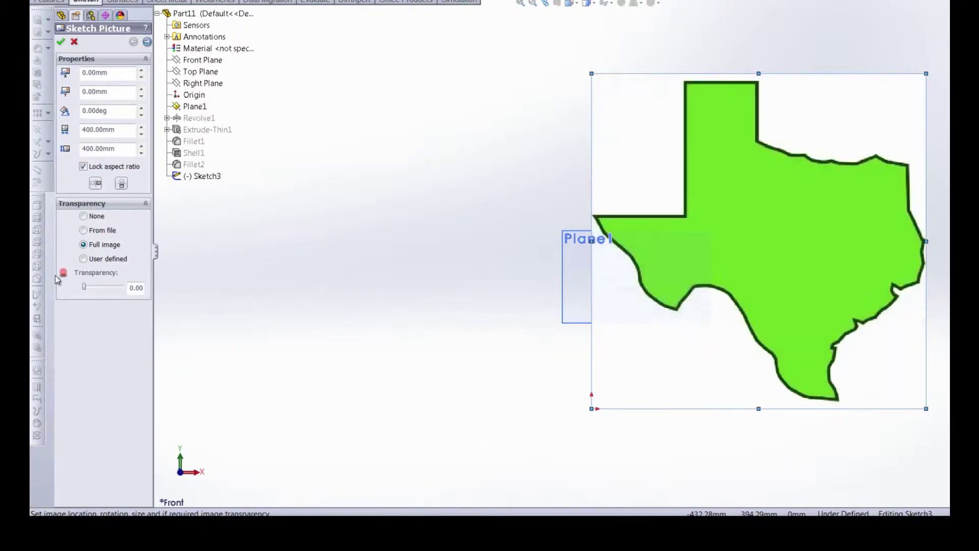
click(83, 260)
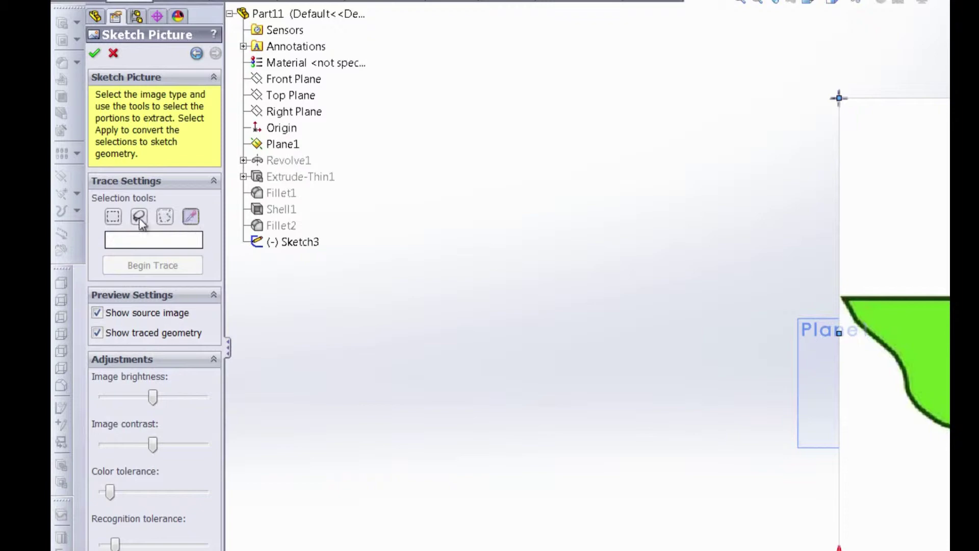
- Box-select the western half of the Texas image and trace its outline
click(113, 217)
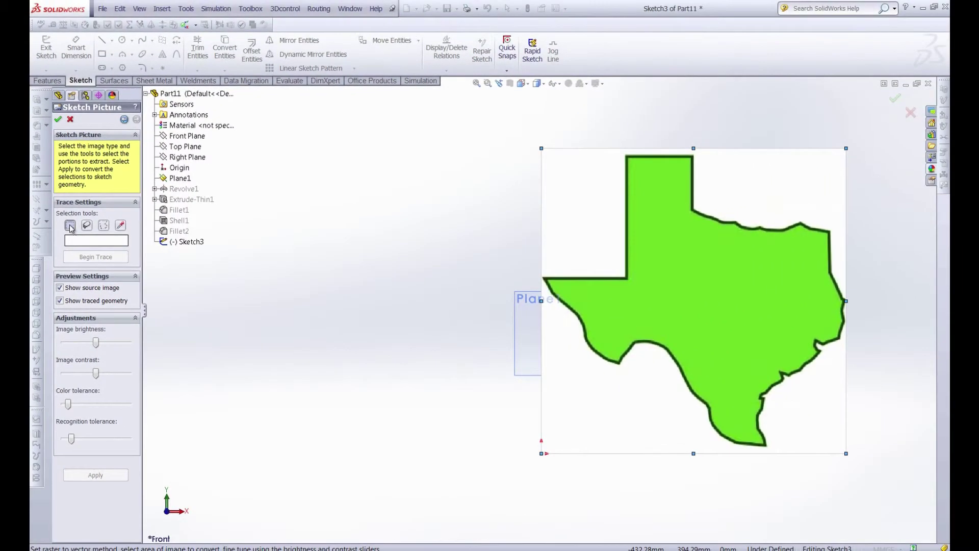
drag(547, 153, 710, 444)
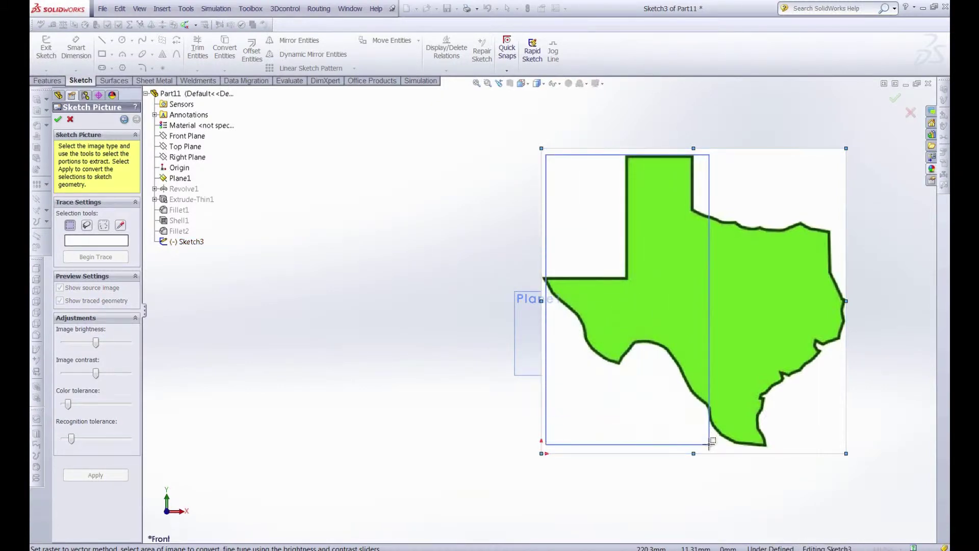
click(95, 257)
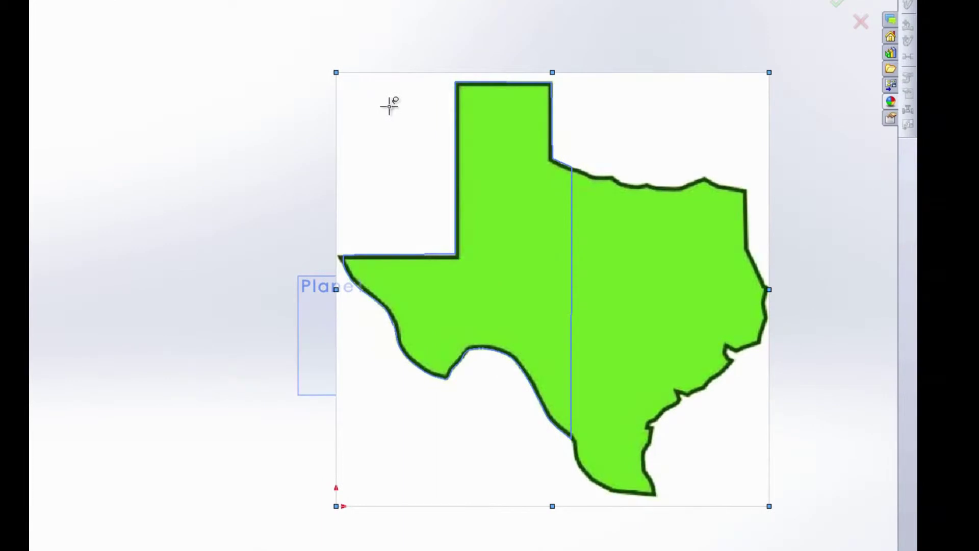
- Lasso a closed freehand area around the entire Texas image and trace its border
click(412, 96)
click(455, 80)
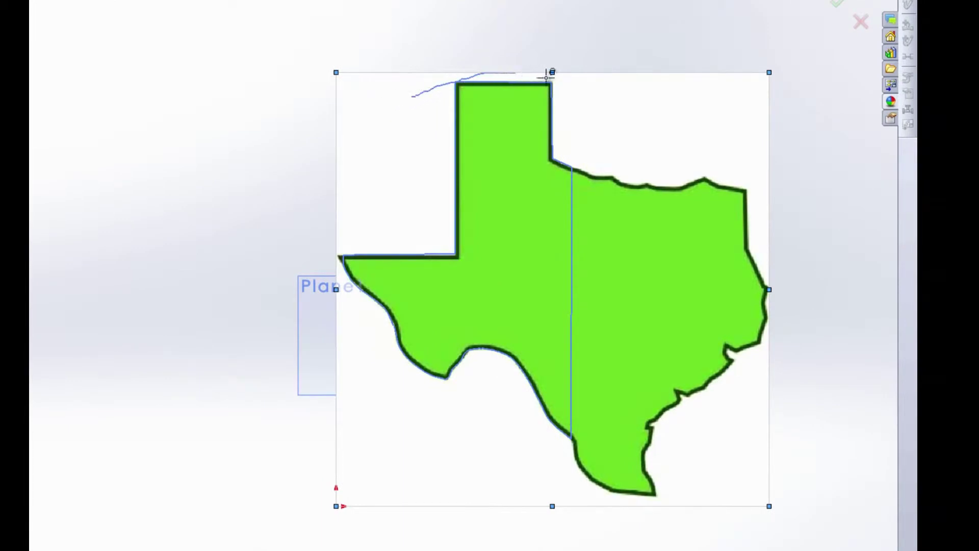
click(672, 98)
click(737, 162)
click(764, 255)
click(768, 322)
click(704, 484)
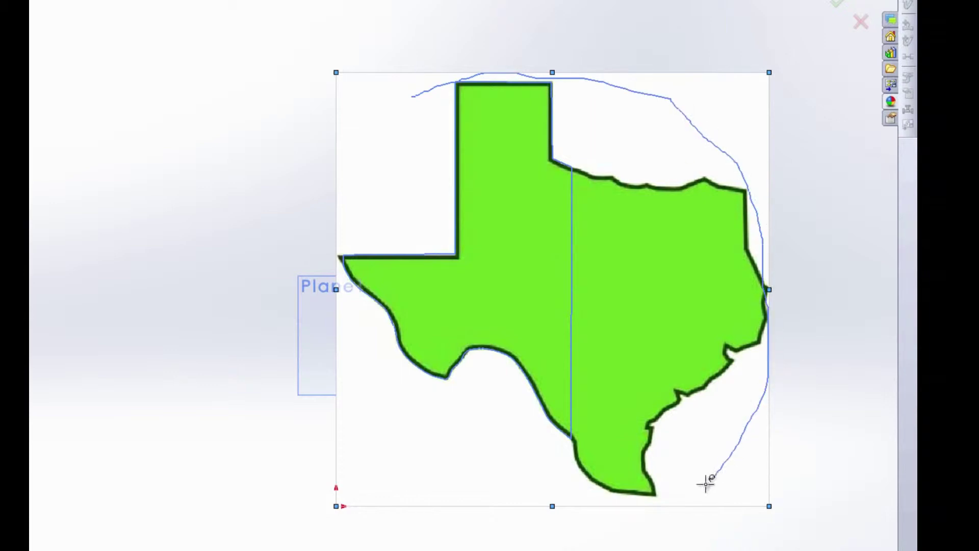
click(618, 498)
click(436, 436)
click(340, 257)
click(412, 96)
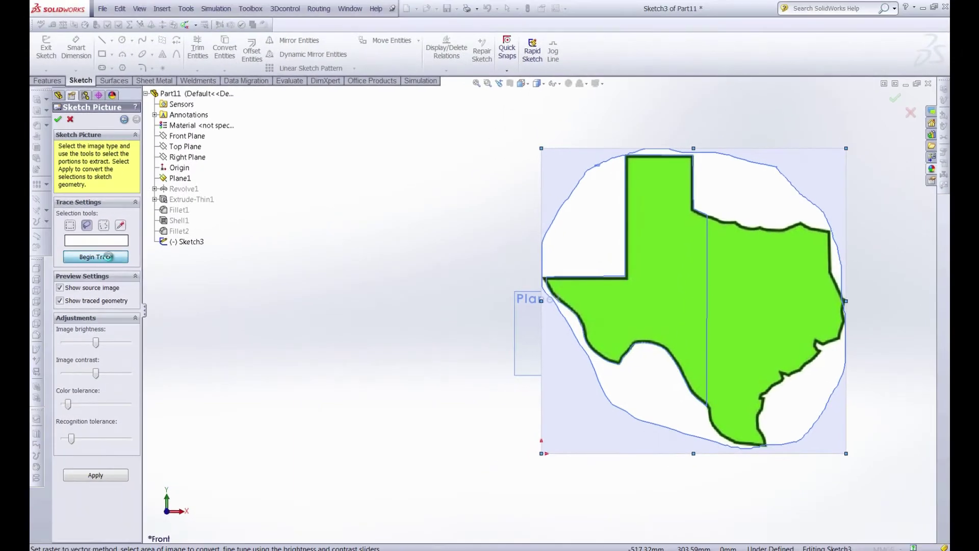
click(108, 256)
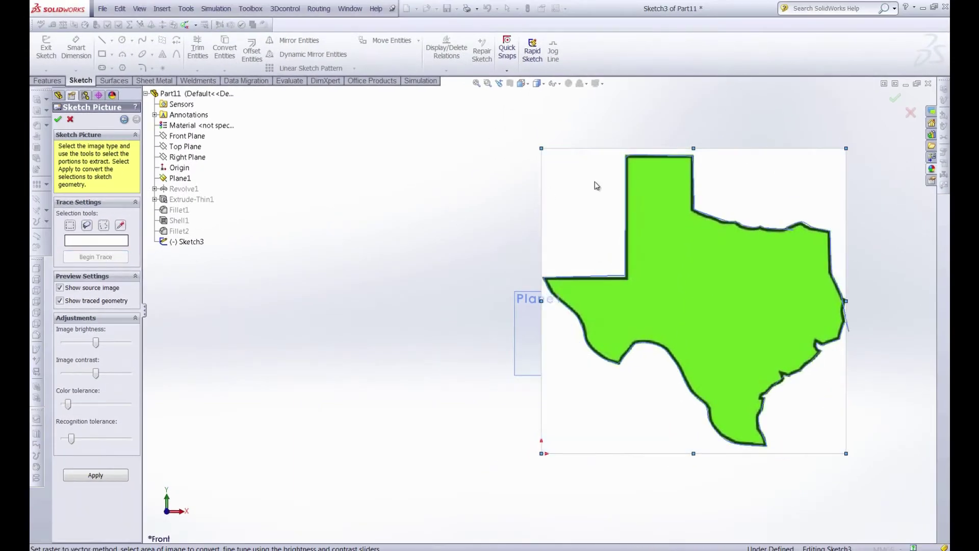
- Draw a closed polygon around eastern Texas and trace the outline inside it
click(104, 225)
click(607, 154)
click(732, 154)
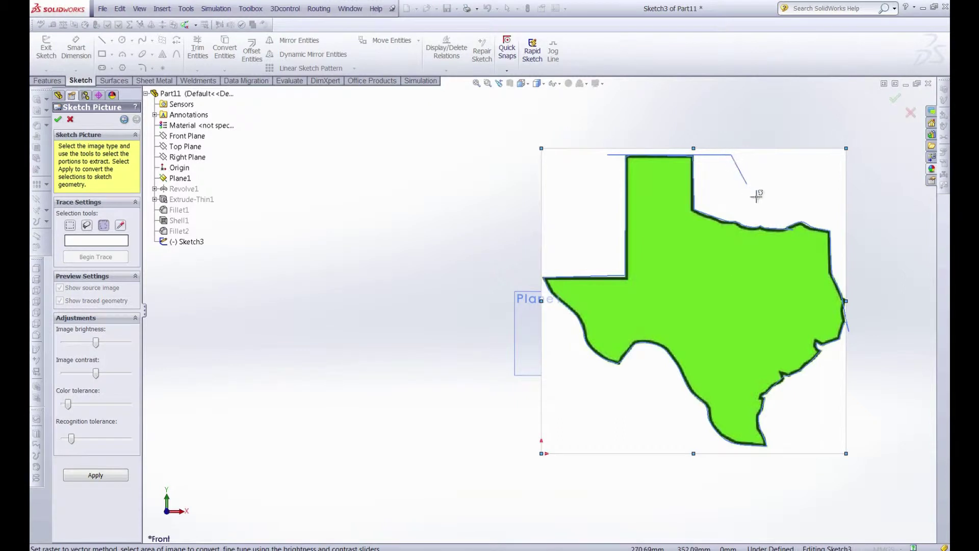
click(834, 218)
click(843, 276)
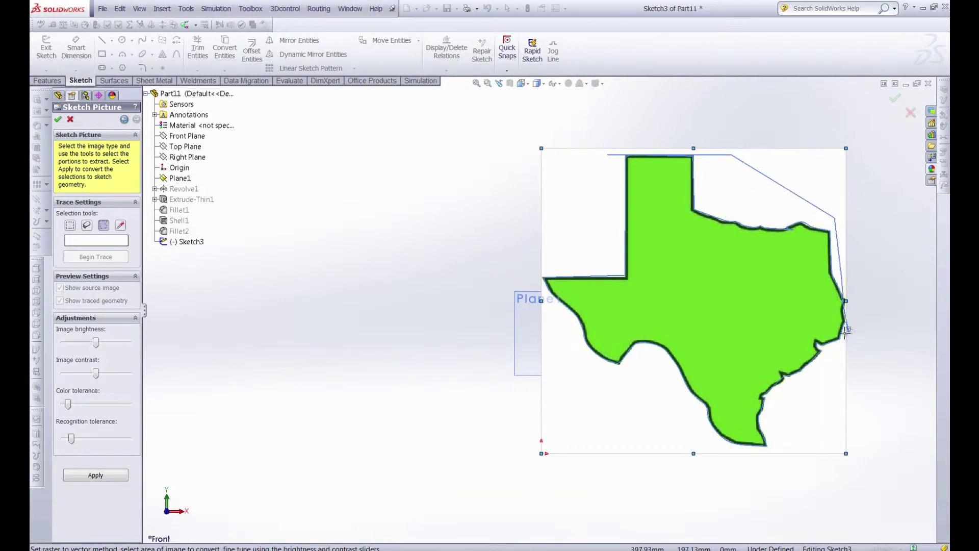
click(827, 397)
click(774, 410)
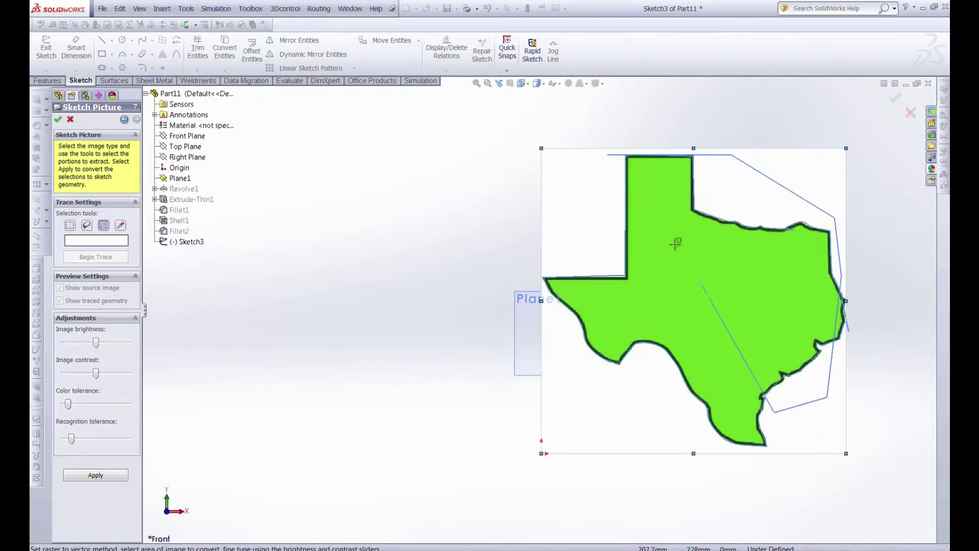
click(608, 154)
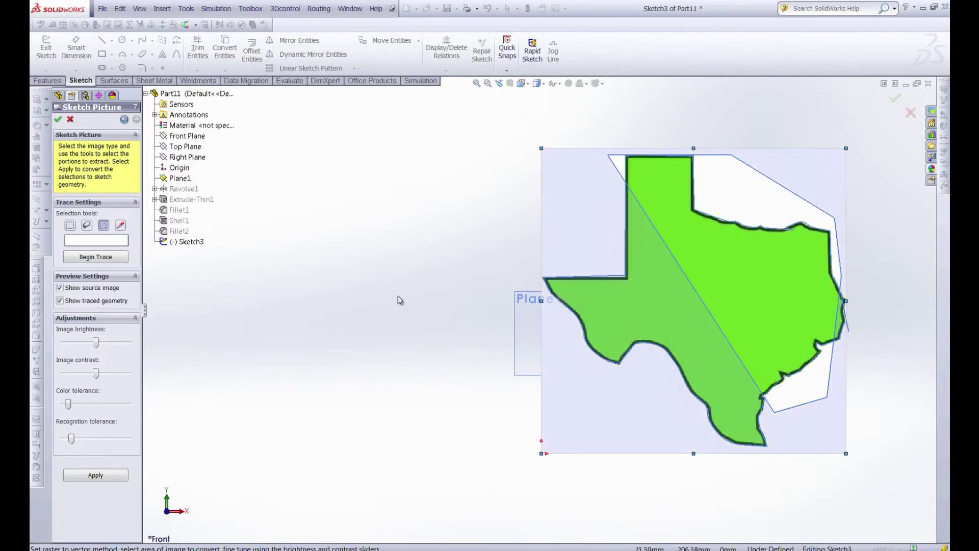
click(92, 258)
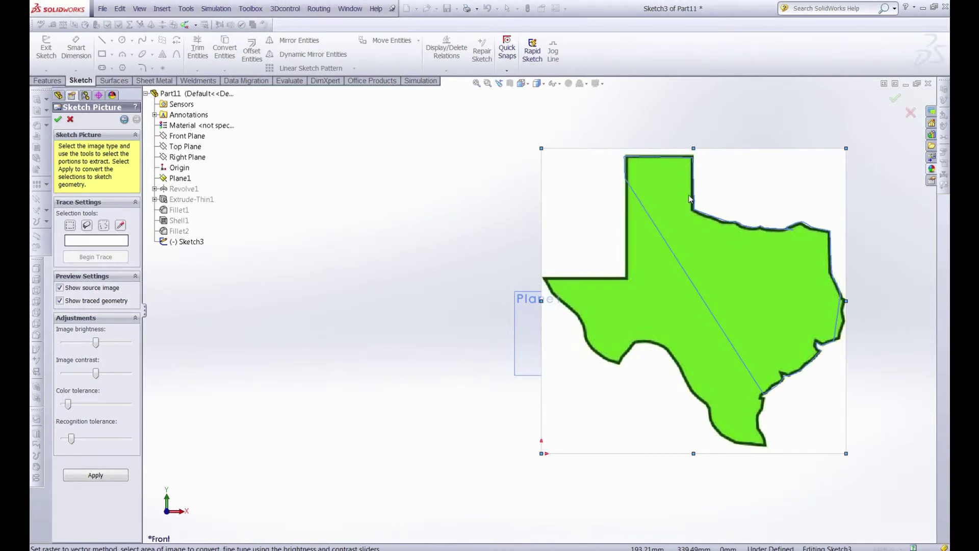
- Trace the Texas border by its green fill colour, then raise the picture's brightness
click(120, 224)
click(733, 255)
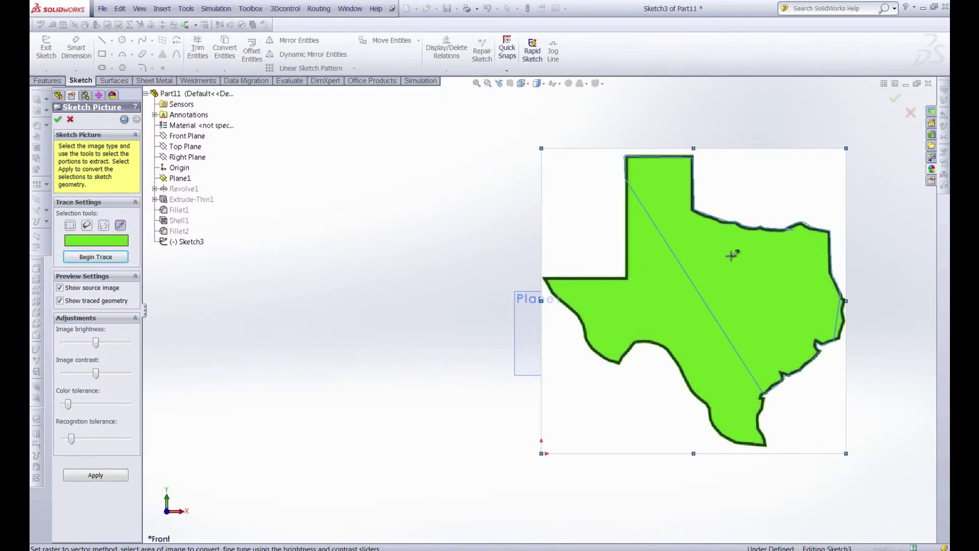
click(104, 259)
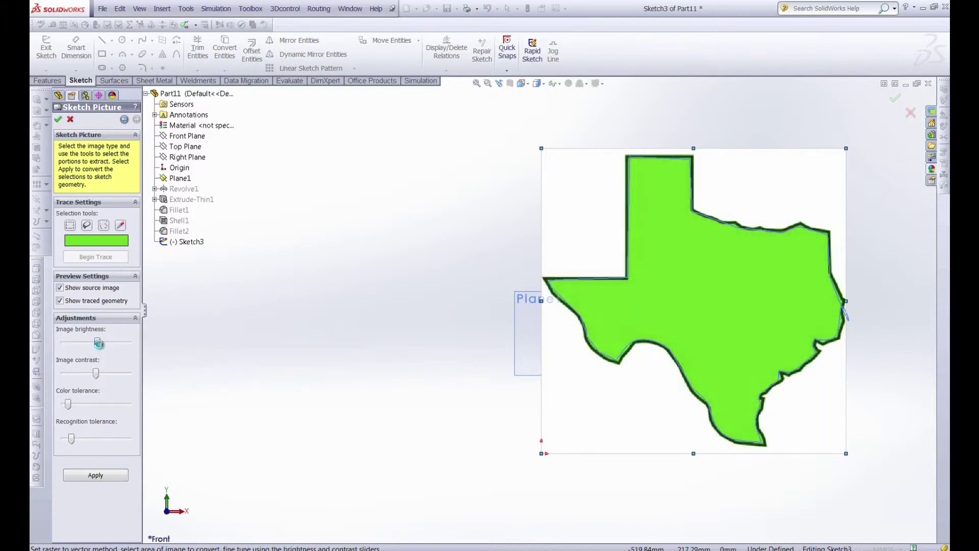
mouse_move(99, 342)
mouse_down()
mouse_move(116, 348)
mouse_move(84, 343)
mouse_move(119, 349)
mouse_up()
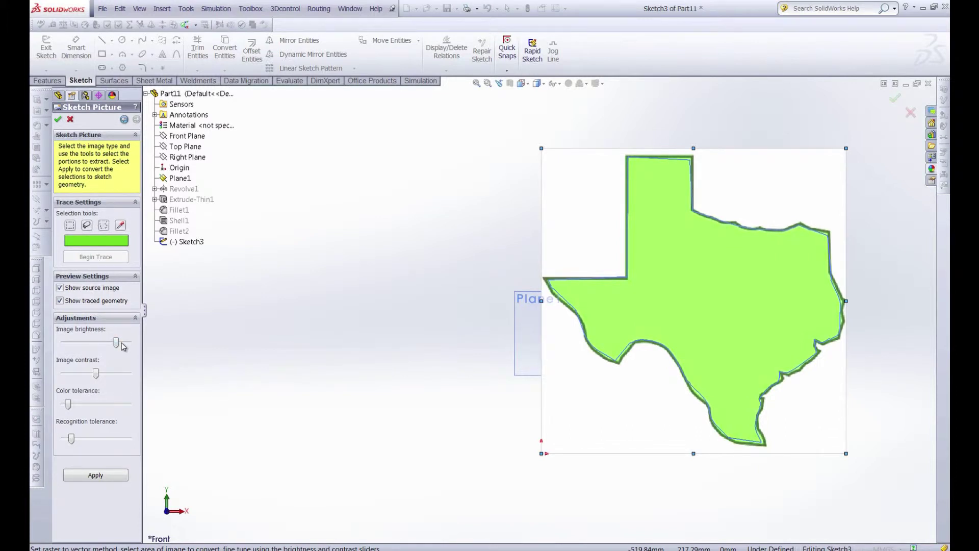
- Adjust contrast, set recognition tolerance low for a tight fit, and apply the trace as sketch geometry
mouse_move(95, 377)
mouse_down()
mouse_move(73, 378)
mouse_move(120, 385)
mouse_move(89, 376)
mouse_move(103, 379)
mouse_move(90, 377)
mouse_move(80, 406)
mouse_up()
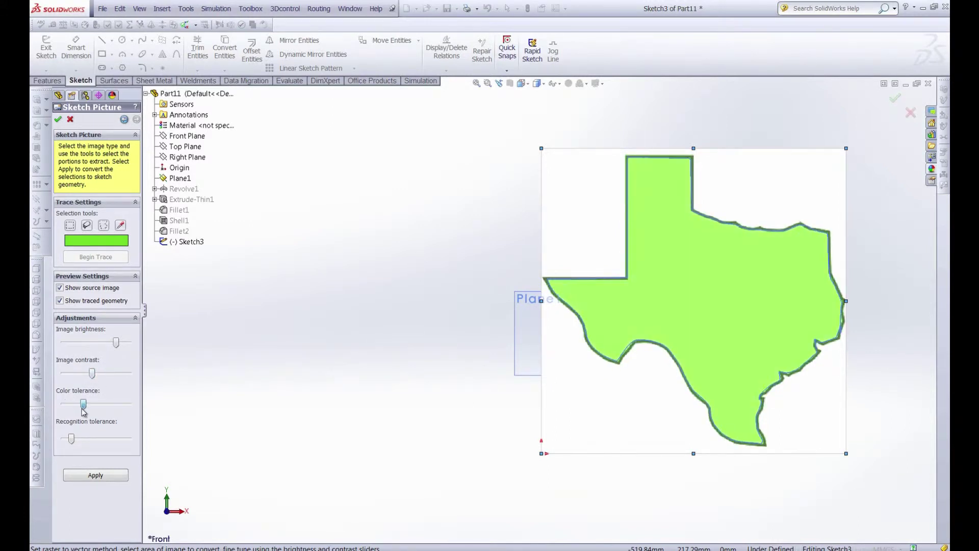
drag(71, 439, 129, 441)
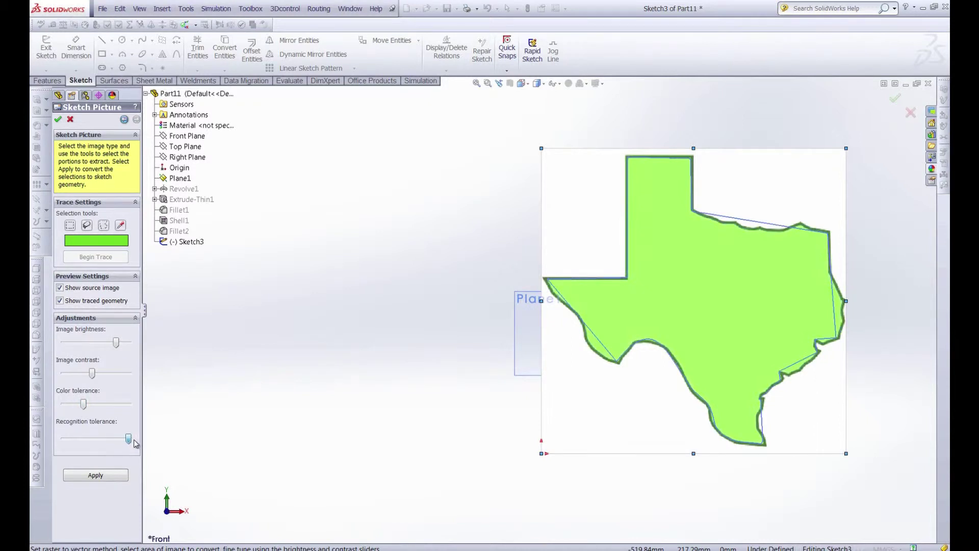
drag(117, 439, 70, 437)
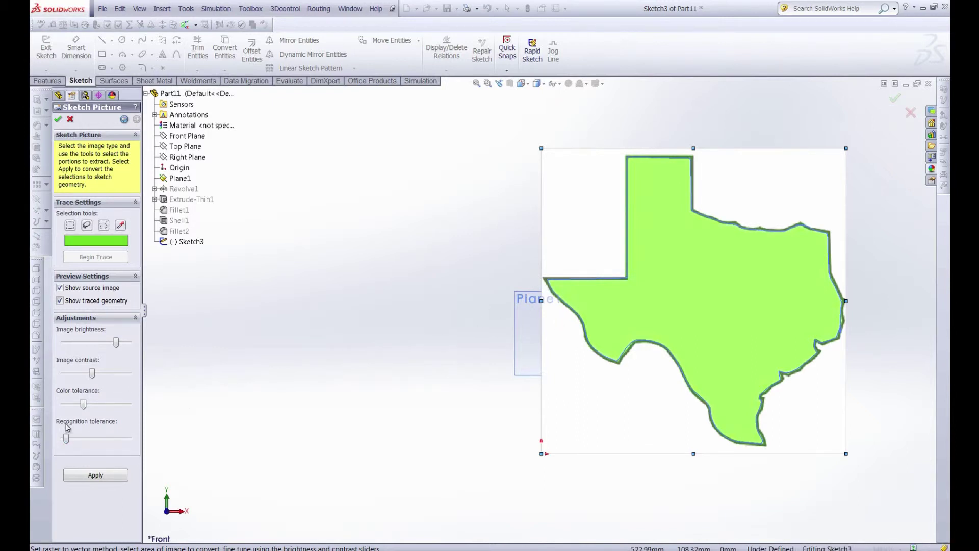
click(95, 476)
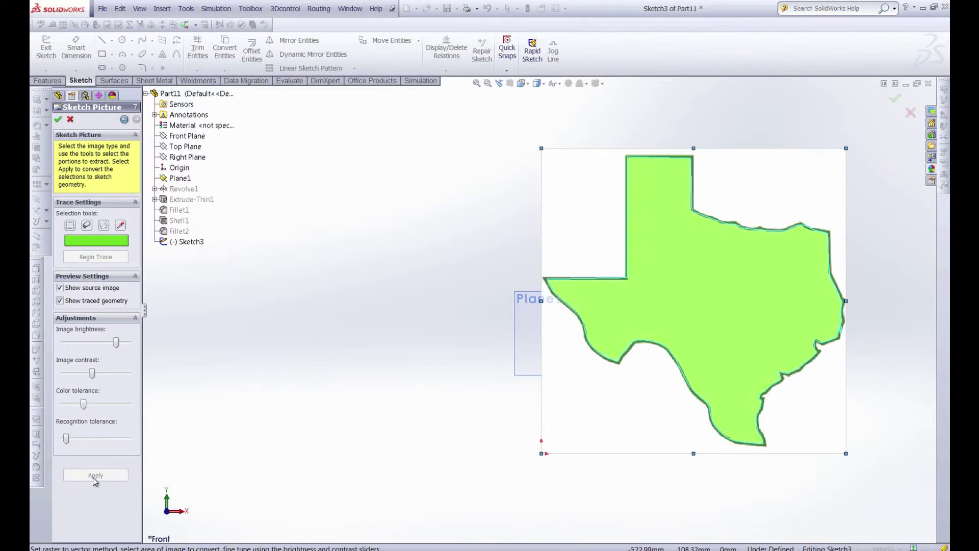
- Suppress Sketch Picture1 so only the traced Texas outline remains visible
click(58, 120)
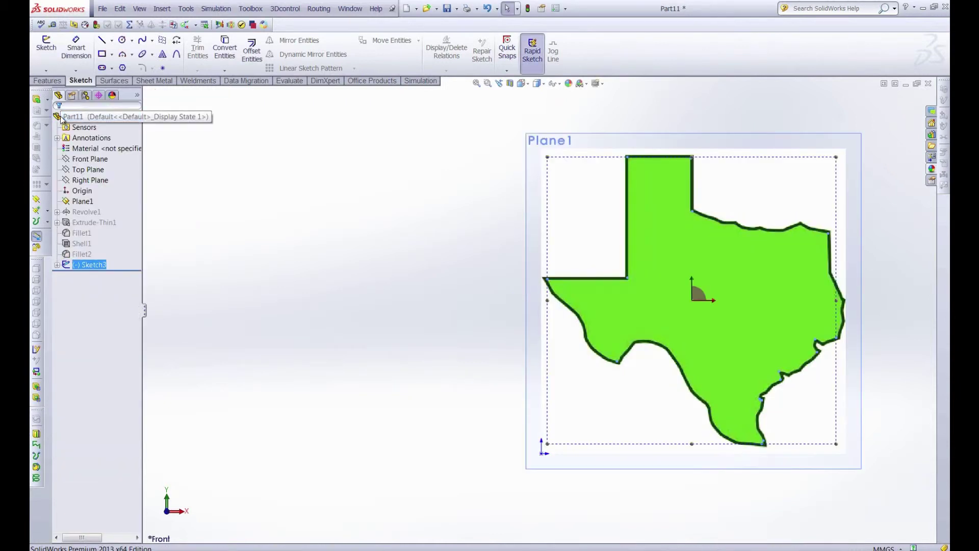
click(57, 264)
click(97, 275)
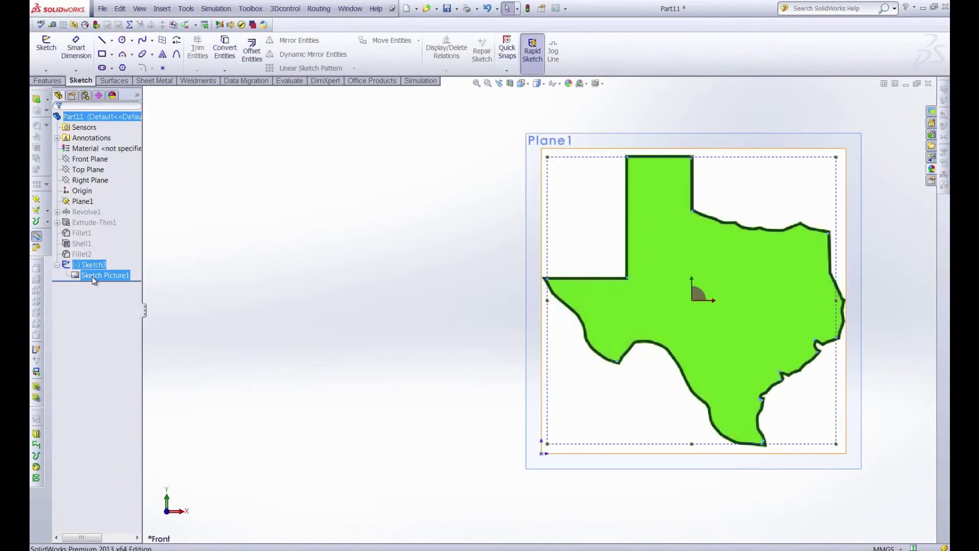
right_click(94, 276)
click(124, 308)
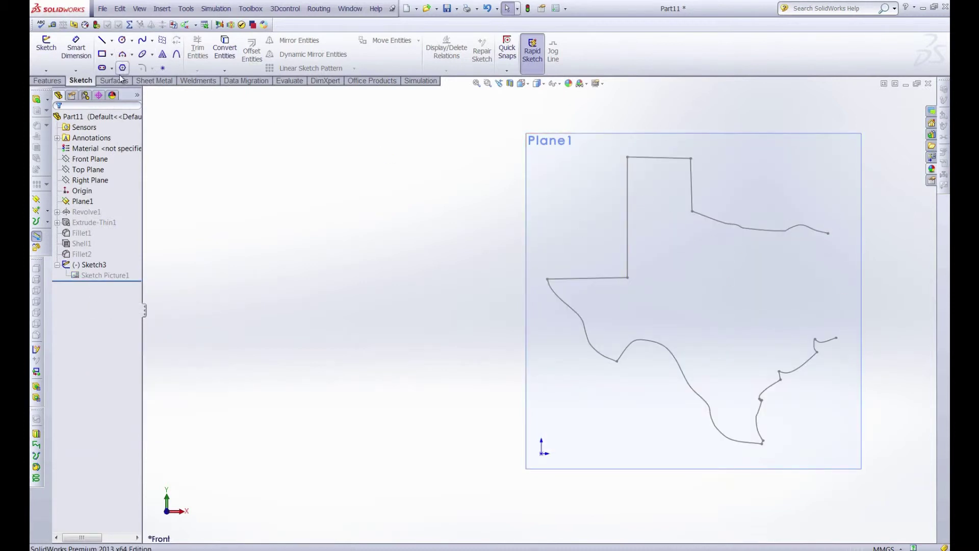
- Edit Sketch3, draw a straight line closing the outline's open eastern edge, and exit the sketch
right_click(89, 265)
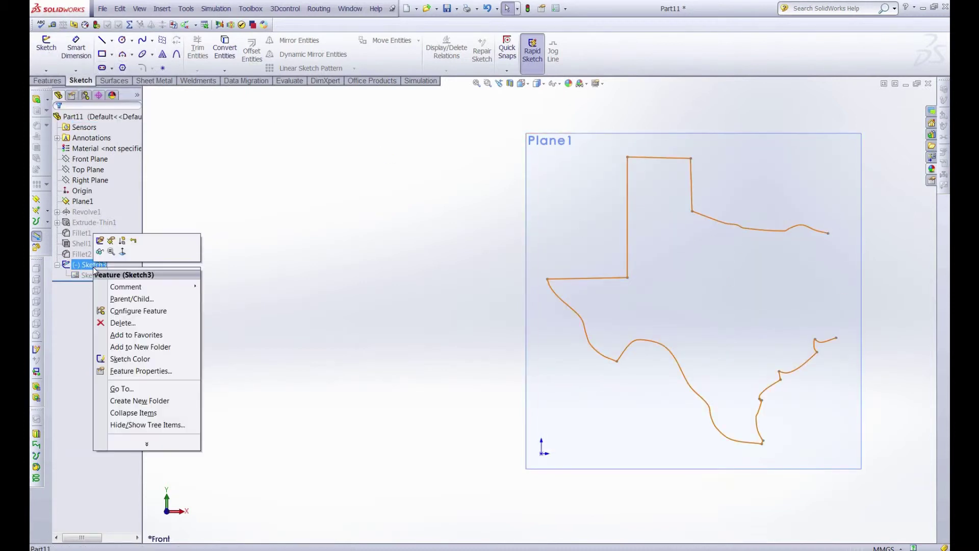
click(98, 235)
click(102, 39)
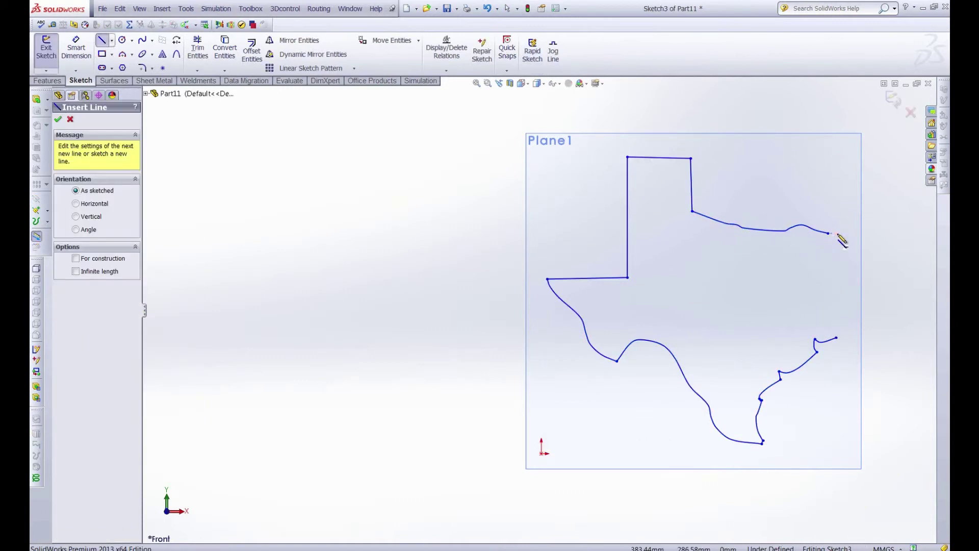
click(828, 233)
click(837, 338)
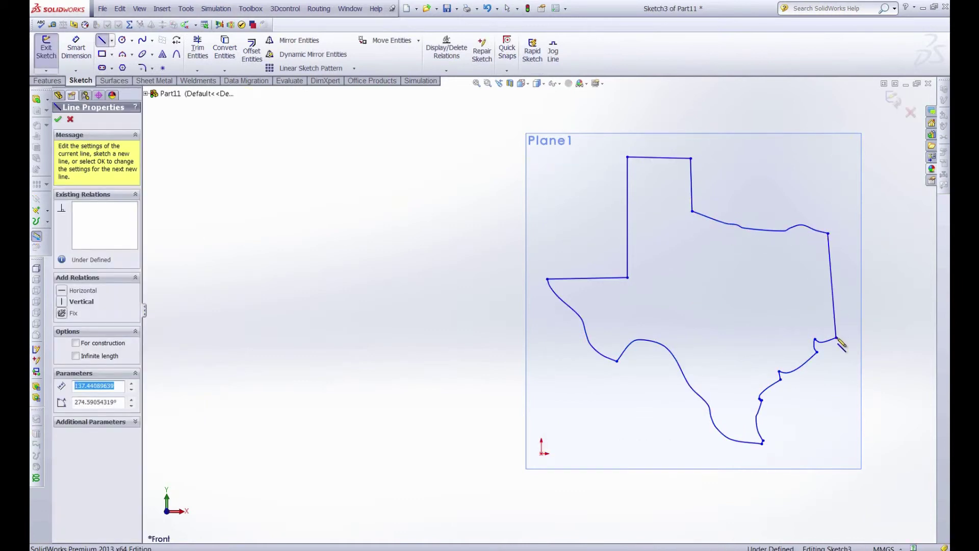
key(Escape)
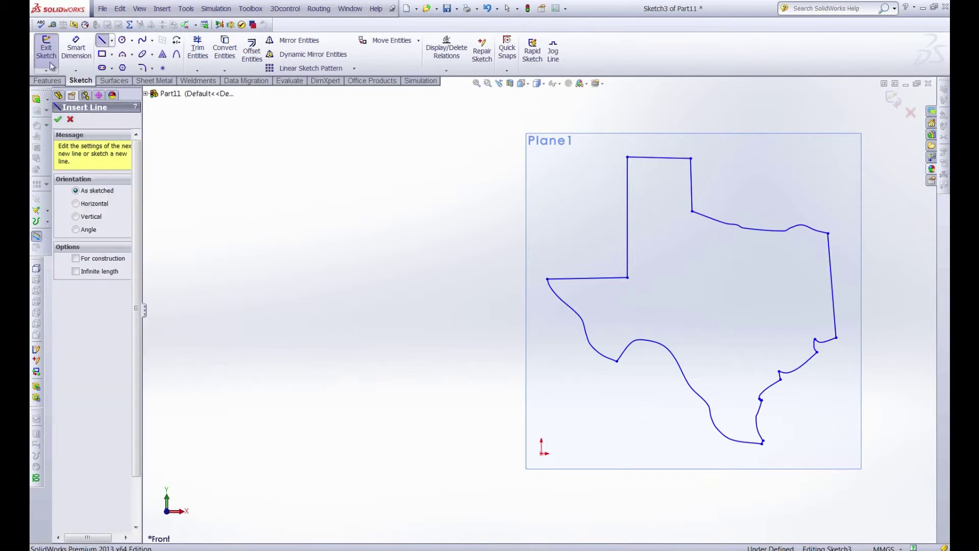
click(51, 56)
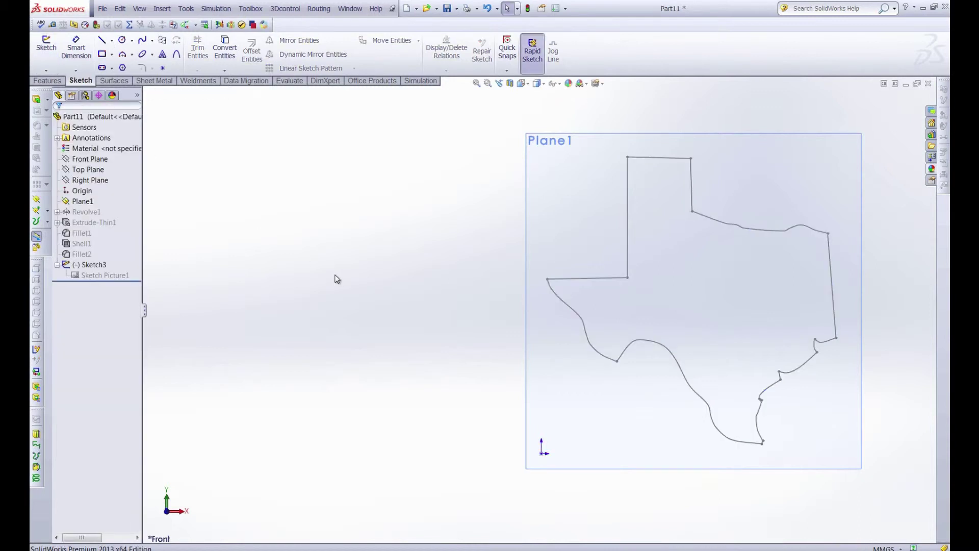
- Unsuppress Extrude-Thin1 to restore the mug, then move the Texas picture about 33 mm down onto the body
right_click(96, 224)
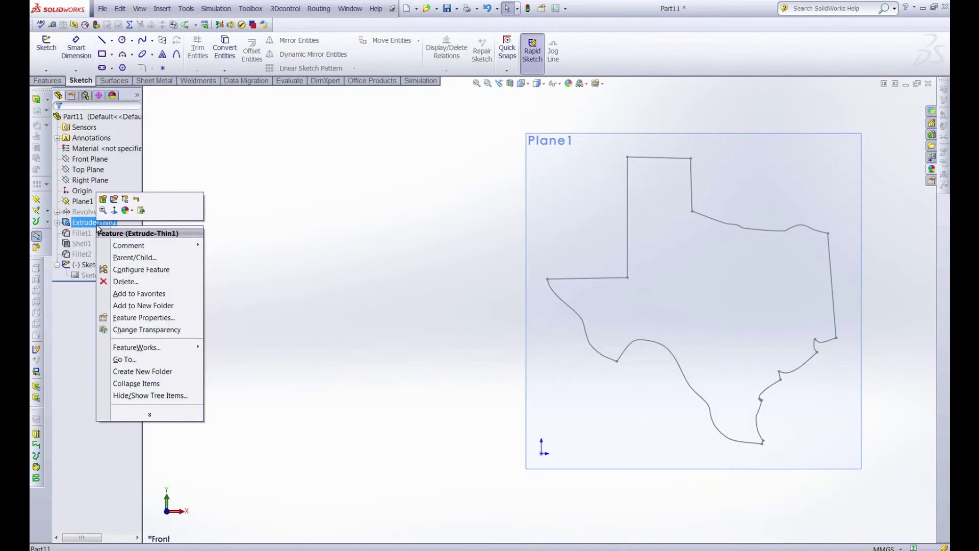
click(131, 198)
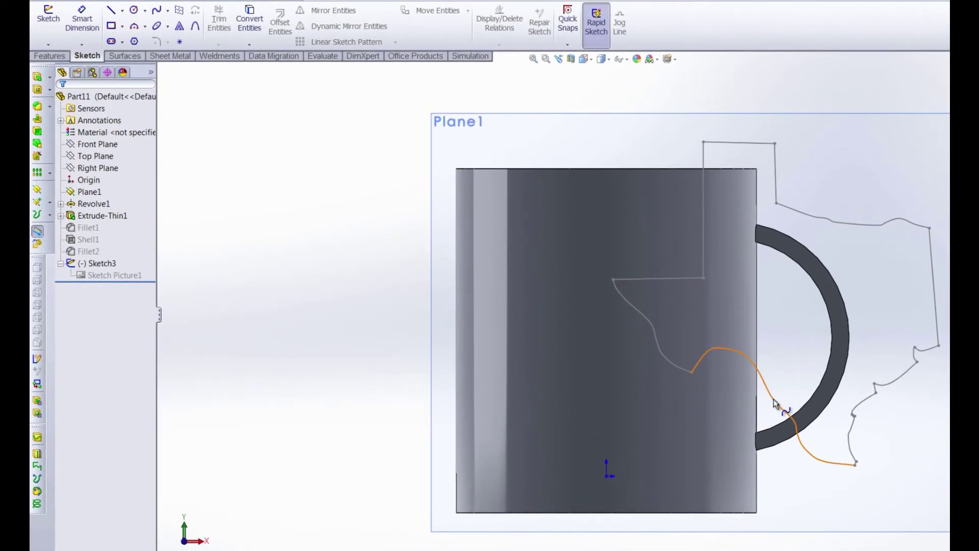
click(781, 409)
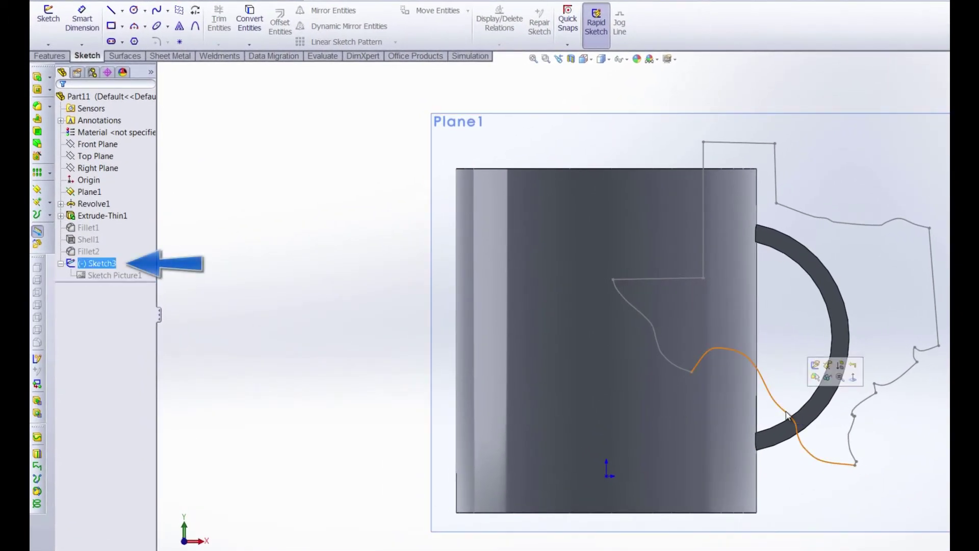
click(538, 323)
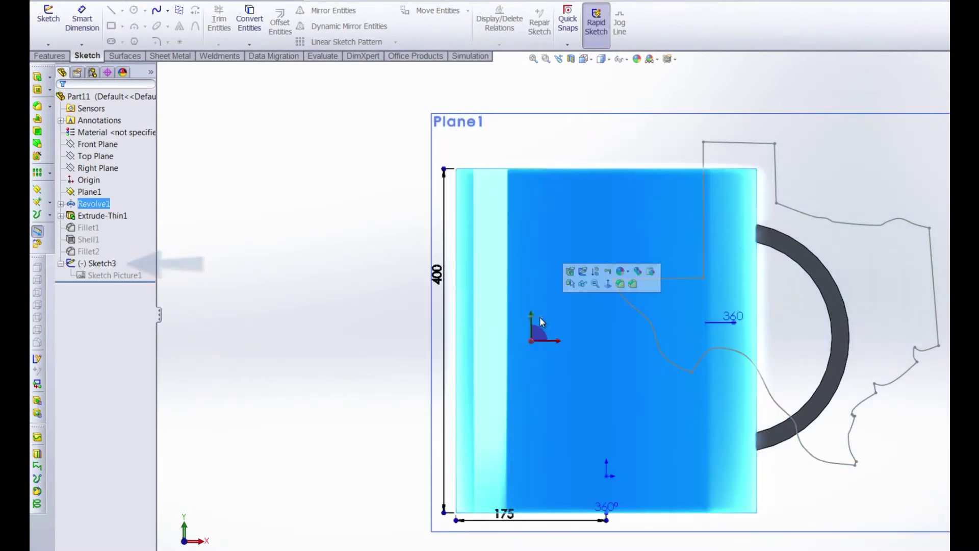
click(693, 363)
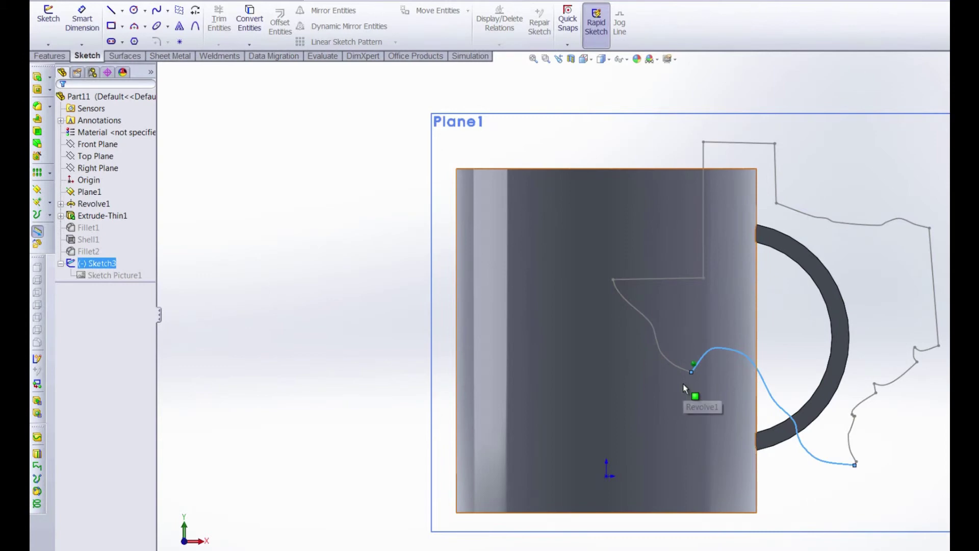
click(688, 306)
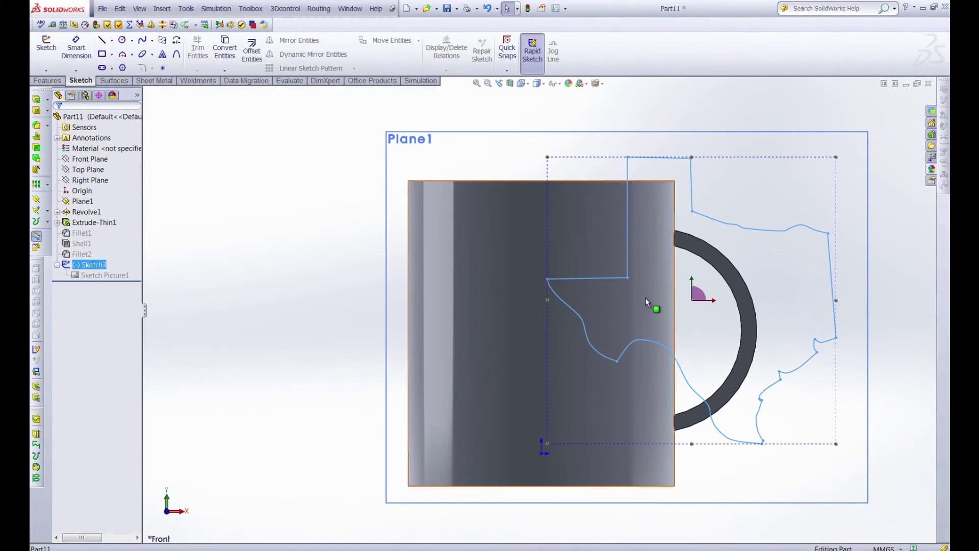
mouse_move(692, 284)
mouse_down()
mouse_move(692, 311)
mouse_move(655, 337)
mouse_move(548, 336)
mouse_up()
click(272, 305)
key(ctrl+7)
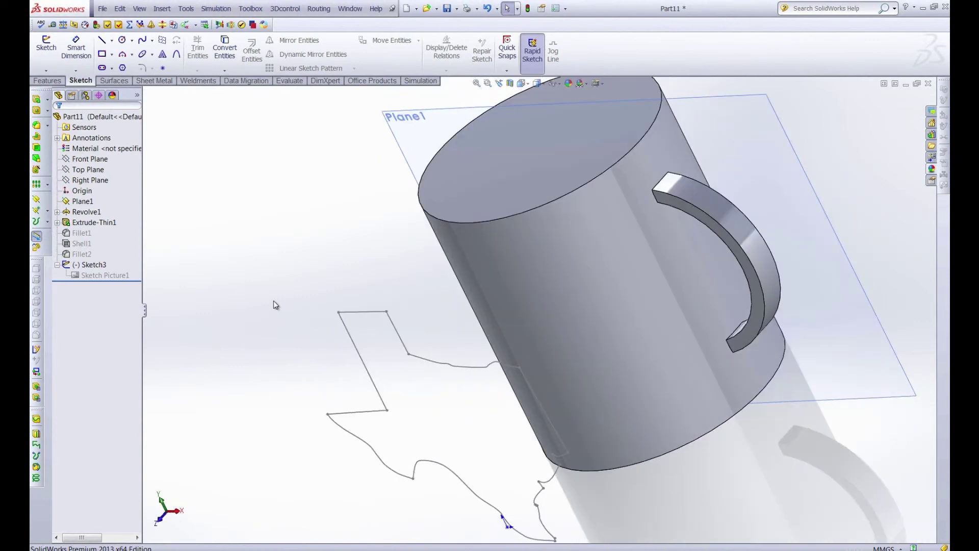
- Wrap Sketch3's Texas outline onto the mug's cylindrical face as a 2.00 mm deboss
click(47, 82)
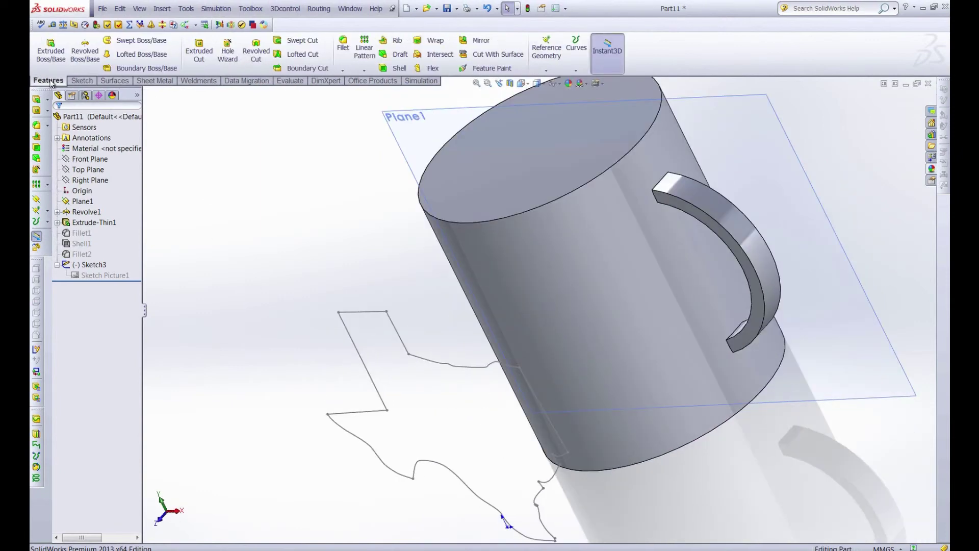
click(436, 41)
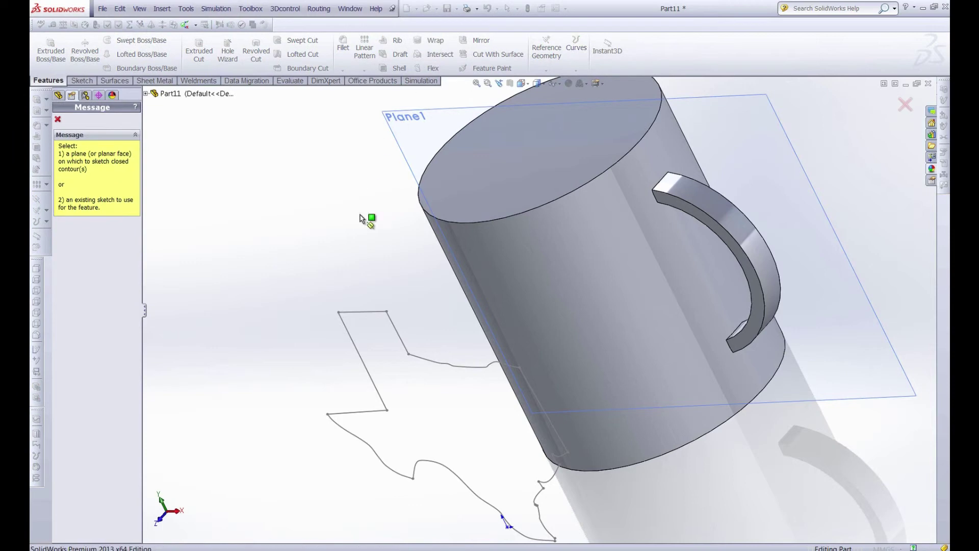
click(365, 311)
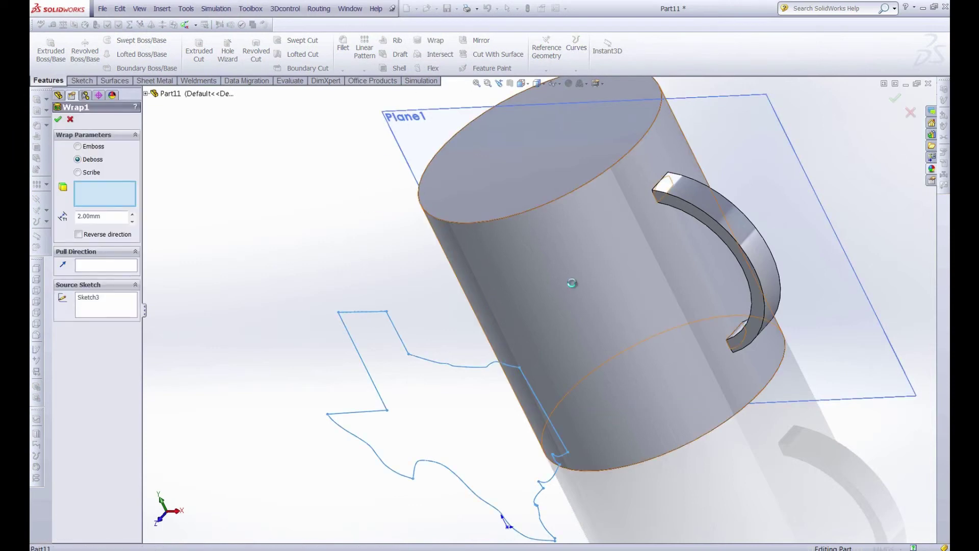
click(572, 283)
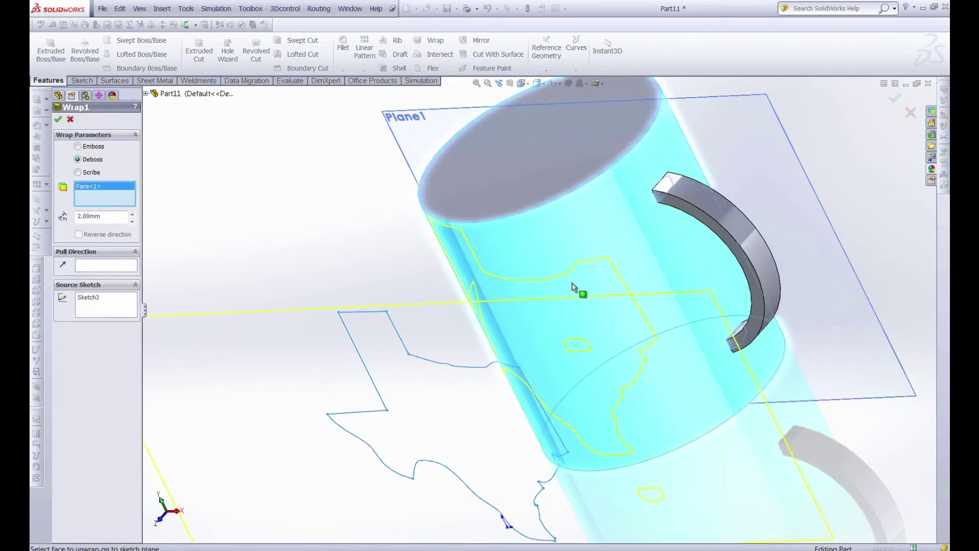
click(57, 120)
key(ctrl+1)
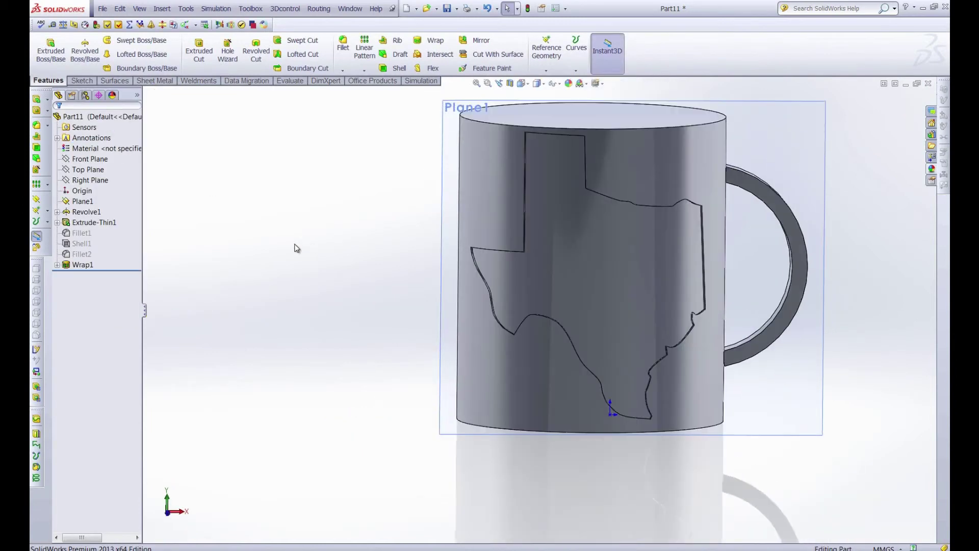
- Unsuppress the Fillet1 rim fillet and the Shell1 feature
right_click(94, 235)
click(116, 225)
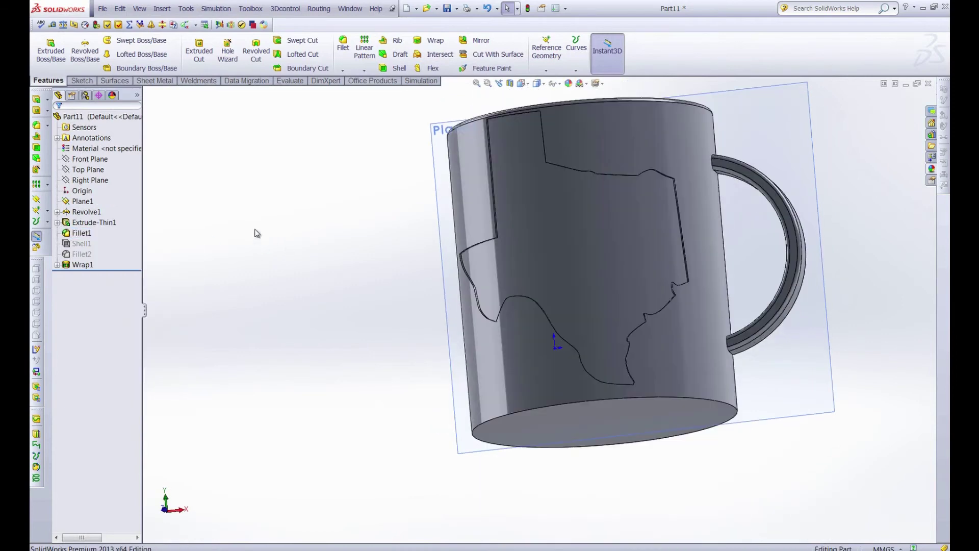
click(82, 244)
right_click(87, 250)
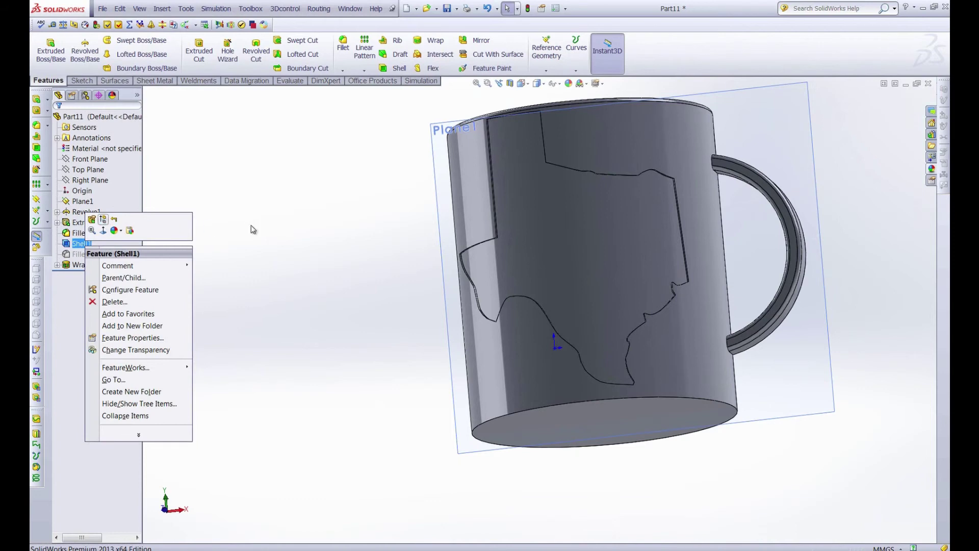
click(105, 223)
- Give the Wrap1 Texas deboss a pure red (255,0,0) appearance and inspect it
right_click(512, 265)
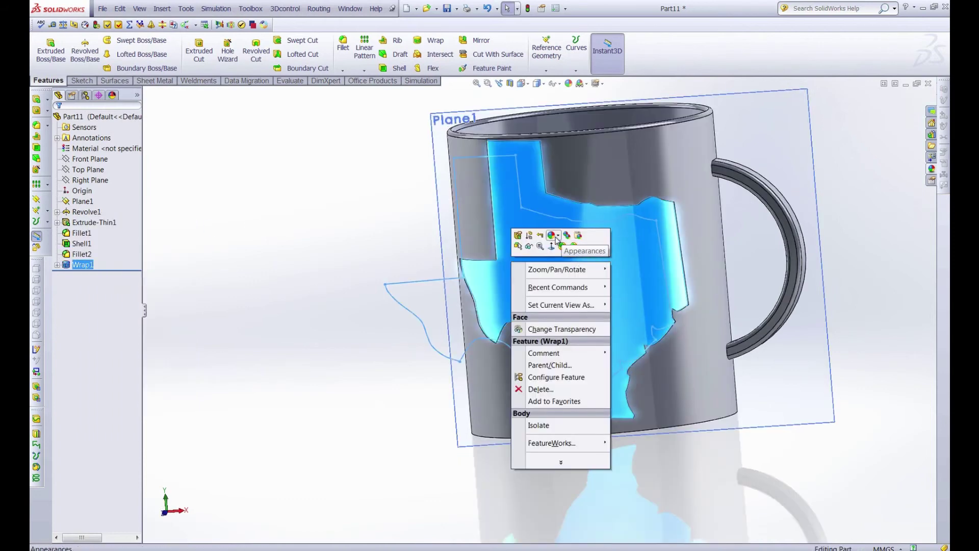
click(552, 236)
click(566, 264)
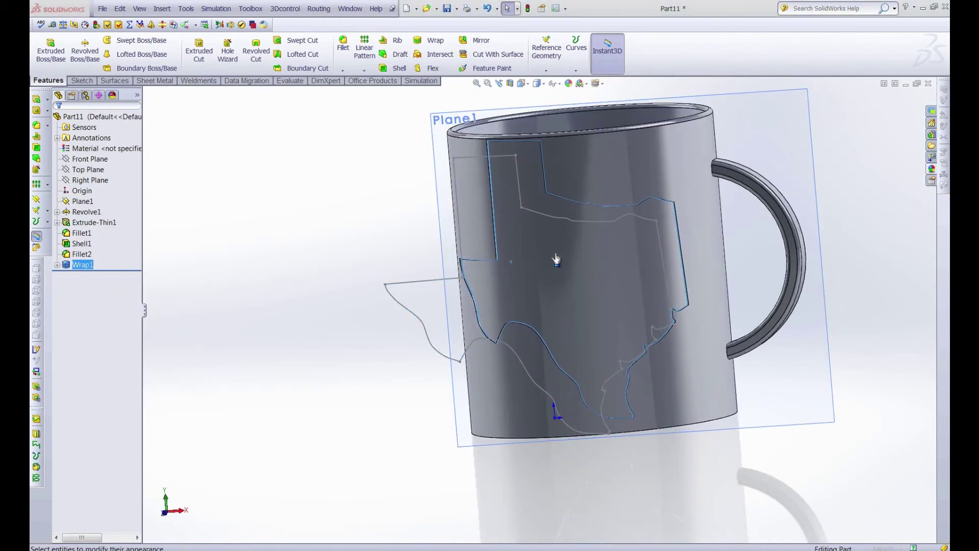
click(73, 341)
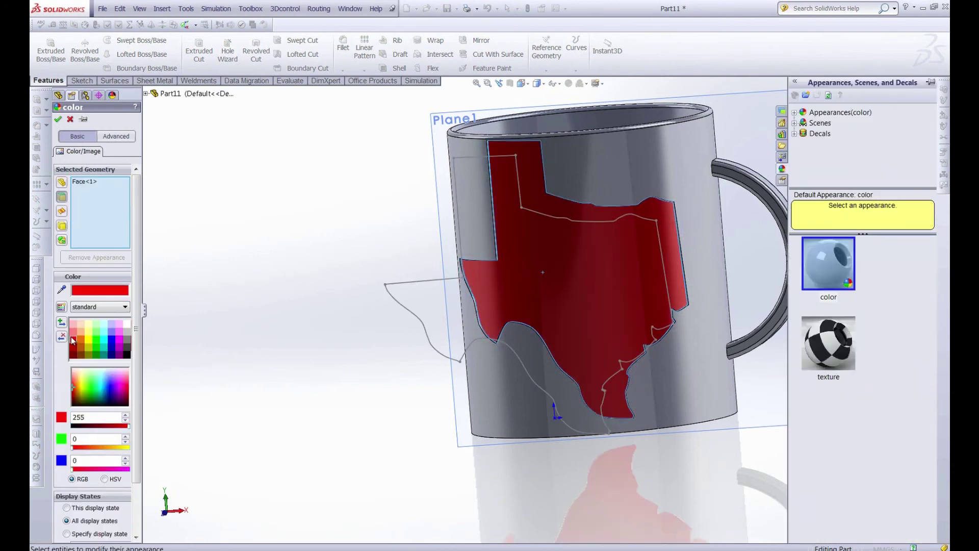
click(57, 119)
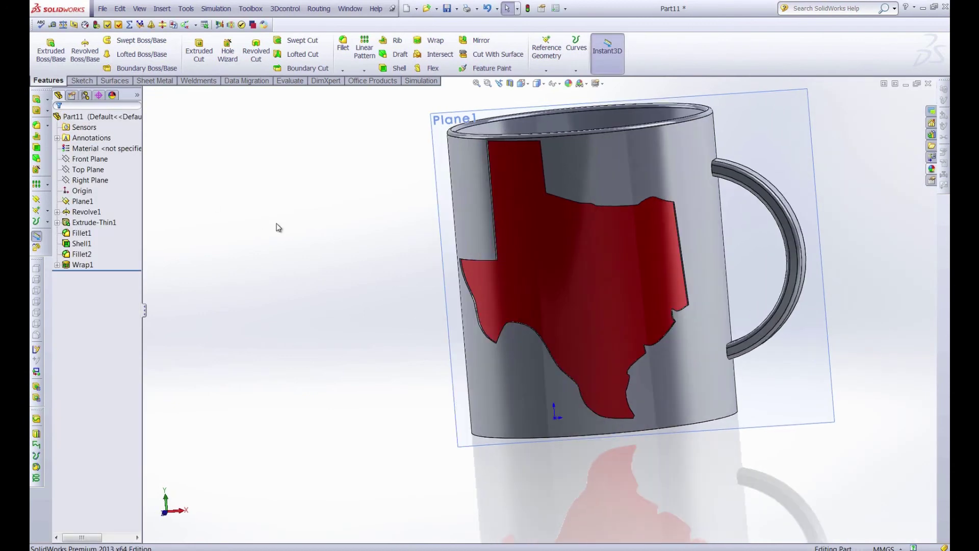
key(Left)
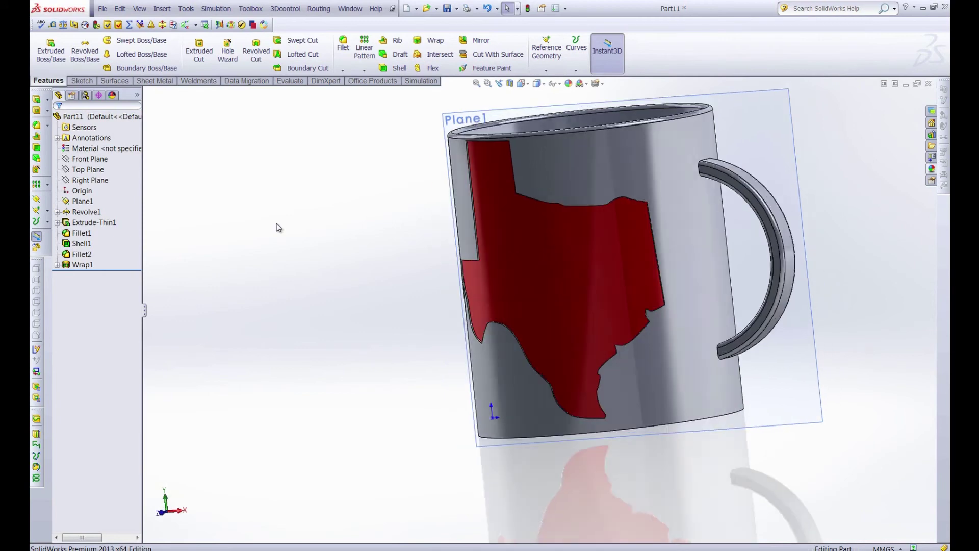
key(Left)
key(Left)
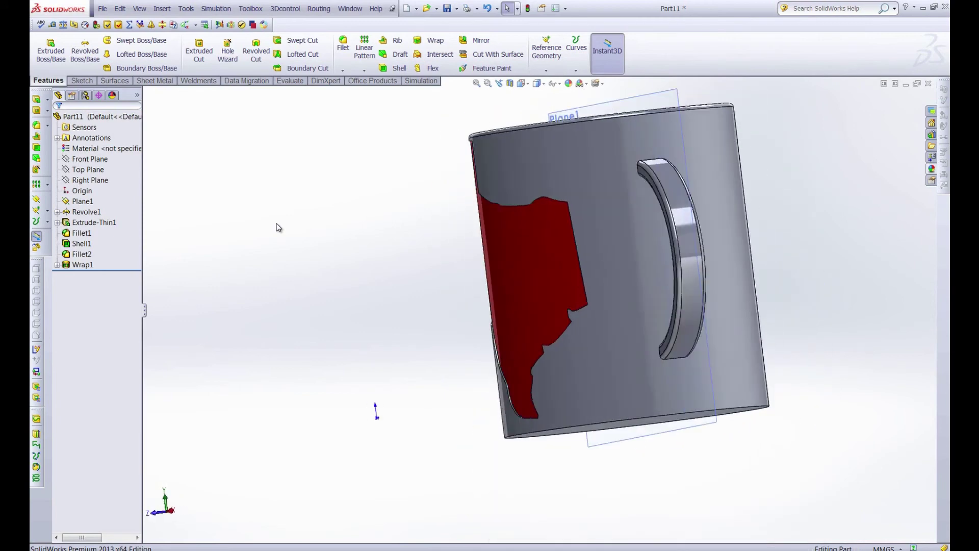
key(Right)
key(Right)
key(Right)
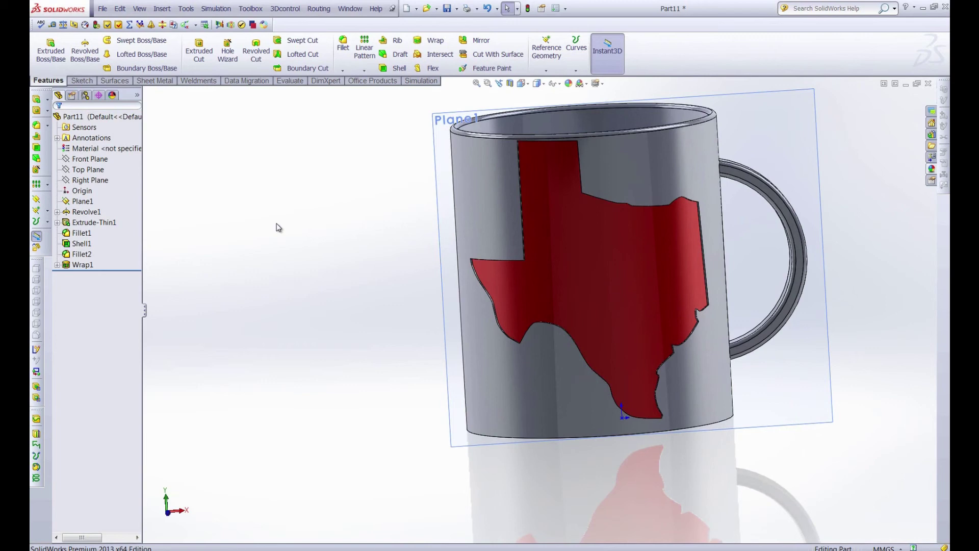